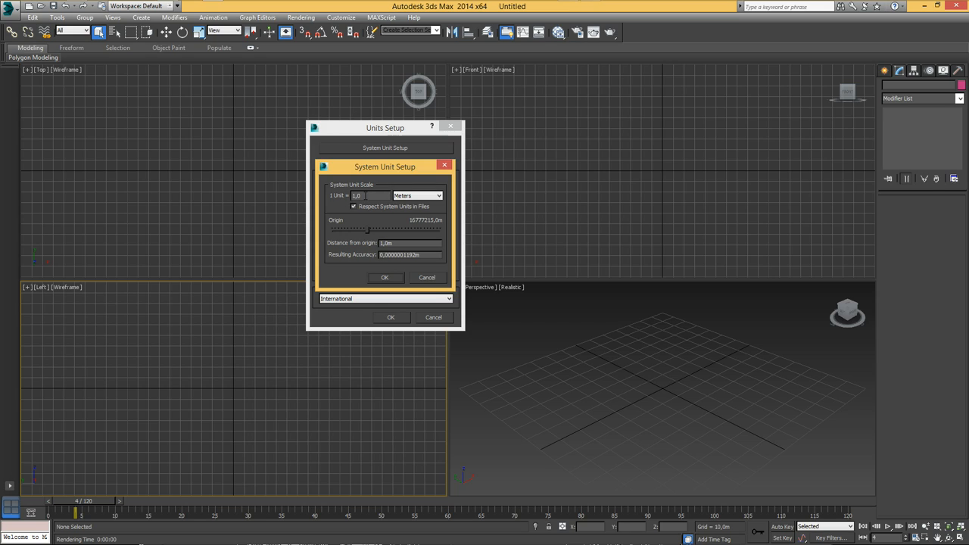
- Set the system unit scale to 1 unit = 1,0 Meters and accept the units setup
{"action": "left_click_drag", "start_coordinate": [365, 195], "coordinate": [345, 196]}
{"action": "left_click", "coordinate": [385, 278]}
{"action": "left_click", "coordinate": [391, 317]}
{"action": "left_click", "coordinate": [352, 177]}
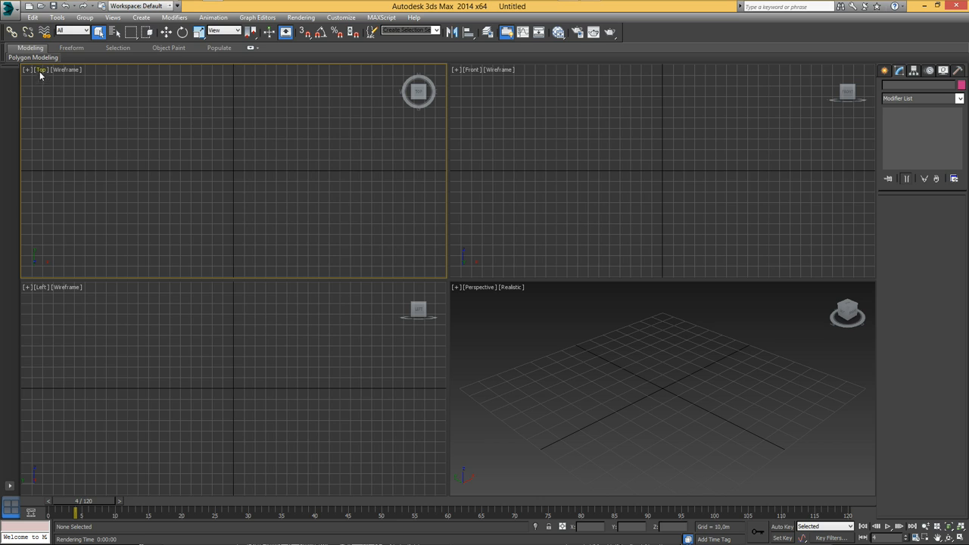
- Start importing a file and browse to the folder C:\Temp\SDK, kSedit and driver
{"action": "left_click", "coordinate": [11, 10]}
{"action": "mouse_move", "coordinate": [69, 154]}
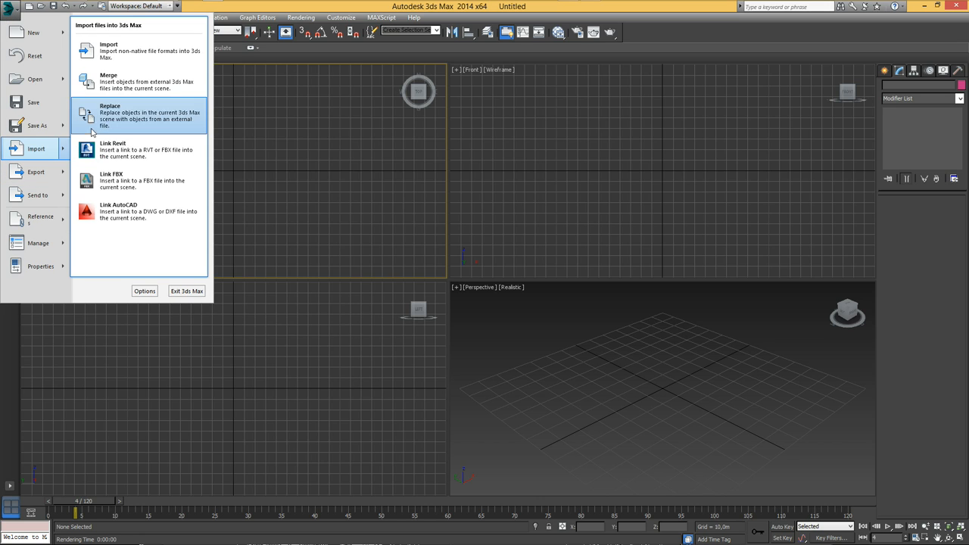
{"action": "left_click", "coordinate": [106, 124]}
{"action": "left_click", "coordinate": [29, 97]}
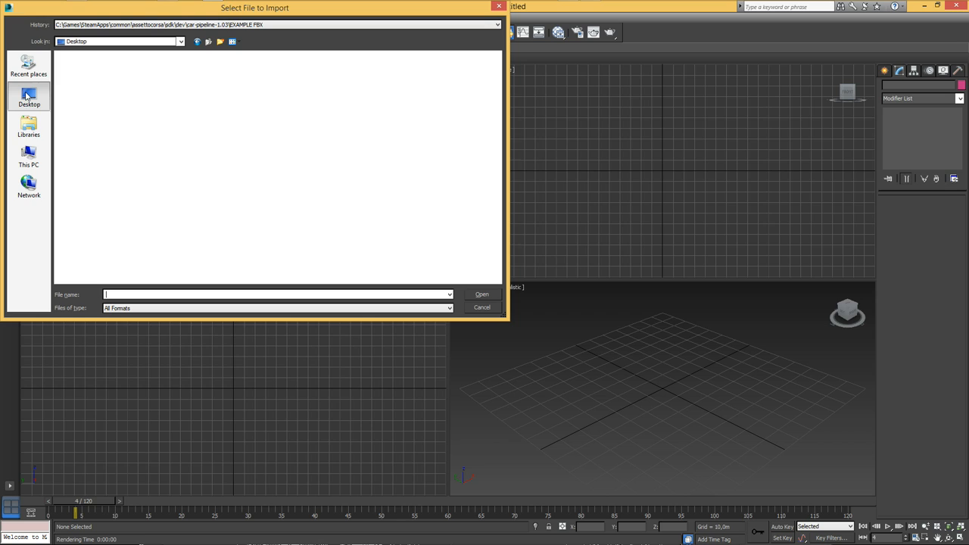
{"action": "left_click", "coordinate": [28, 155]}
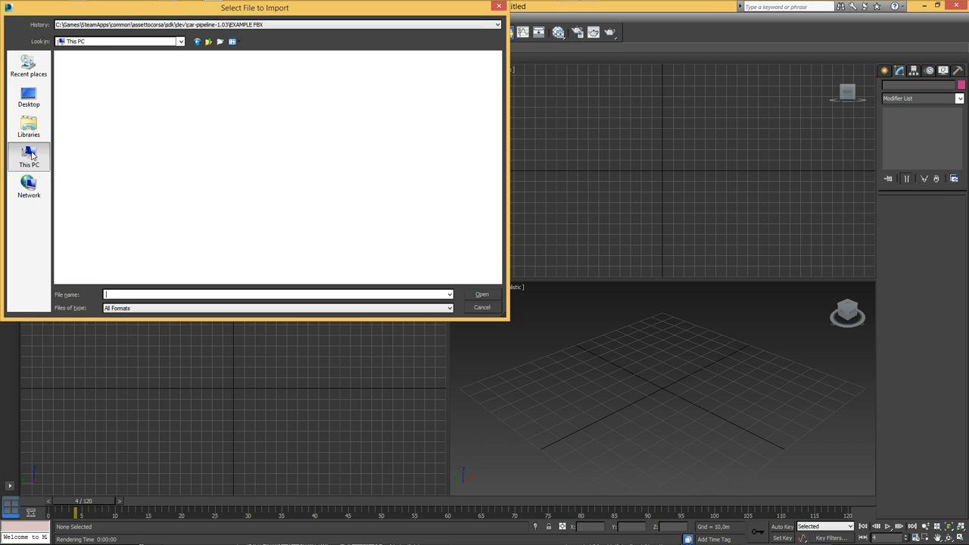
{"action": "double_click", "coordinate": [94, 106]}
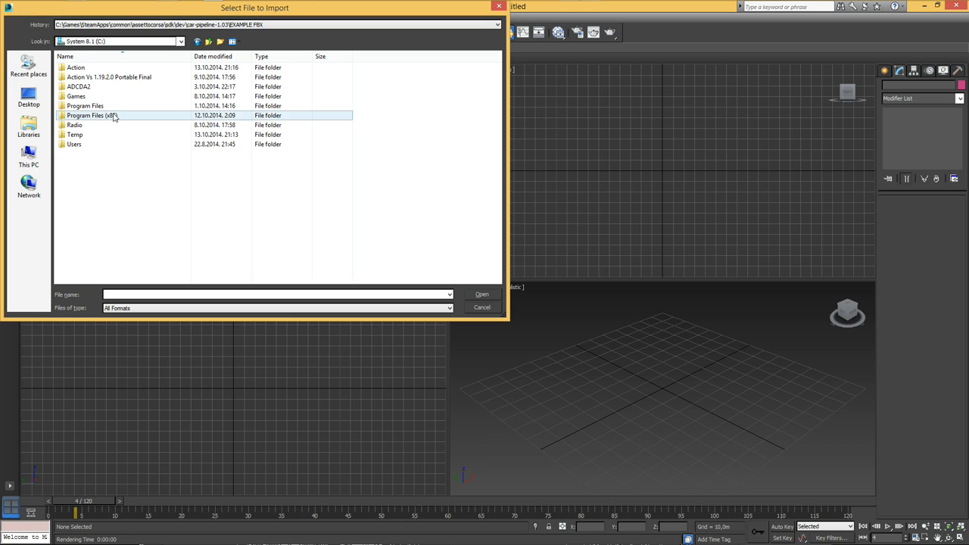
{"action": "double_click", "coordinate": [76, 134]}
{"action": "double_click", "coordinate": [347, 82]}
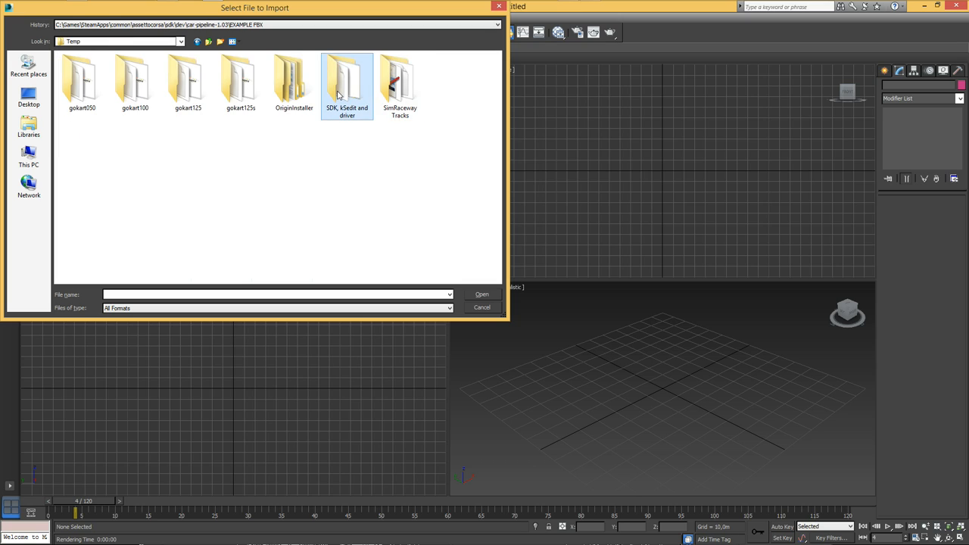
- Import DRIVE_BASE.fbx, keeping file content on Add and update animation with smoothing groups and animation included
{"action": "left_click", "coordinate": [90, 70]}
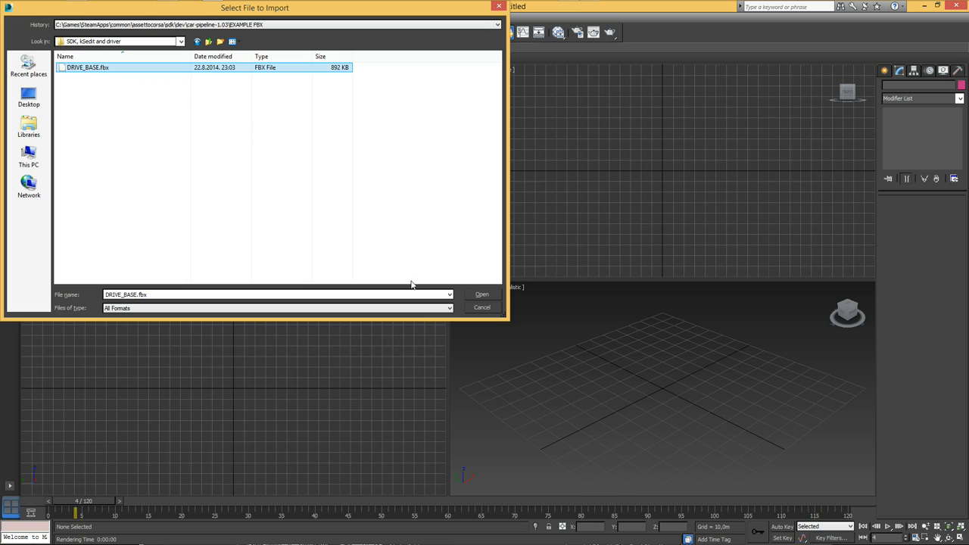
{"action": "left_click", "coordinate": [482, 294]}
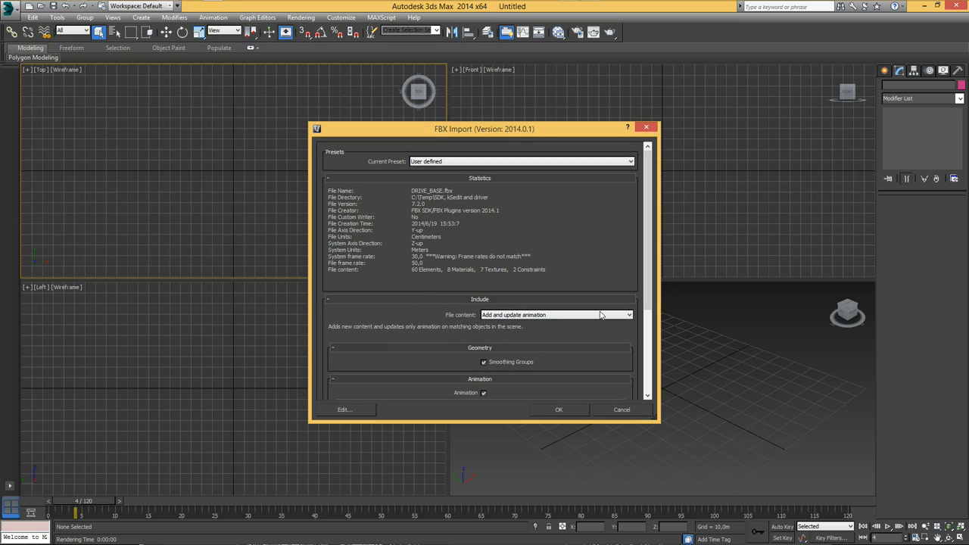
{"action": "scroll", "coordinate": [497, 310], "scroll_direction": "down", "scroll_amount": 4}
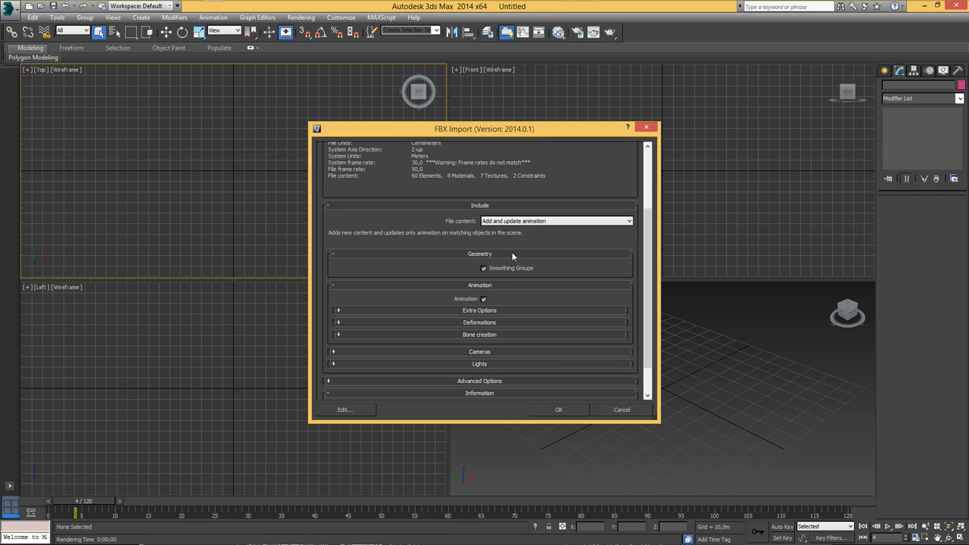
{"action": "left_click", "coordinate": [569, 409]}
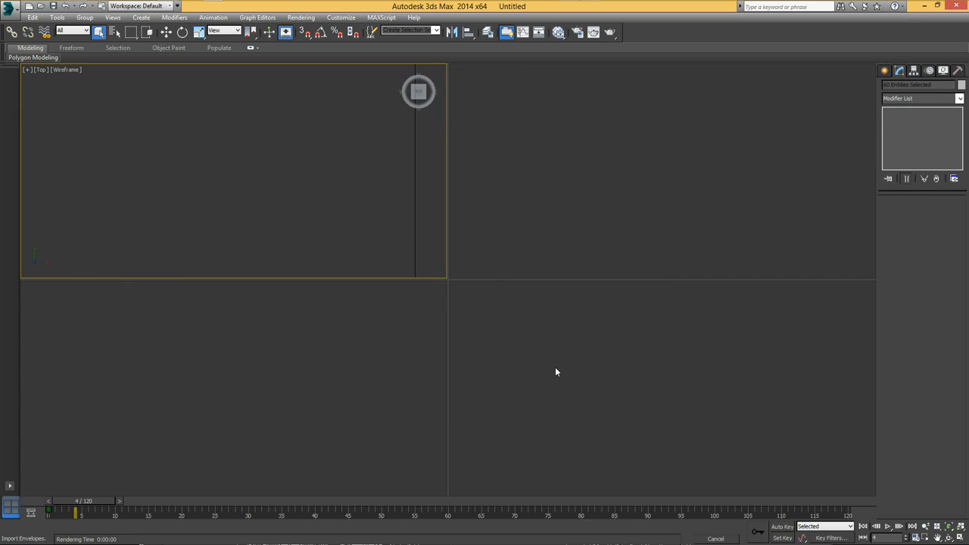
- Activate the Perspective view and clear the selection of the imported objects
{"action": "left_click", "coordinate": [713, 430]}
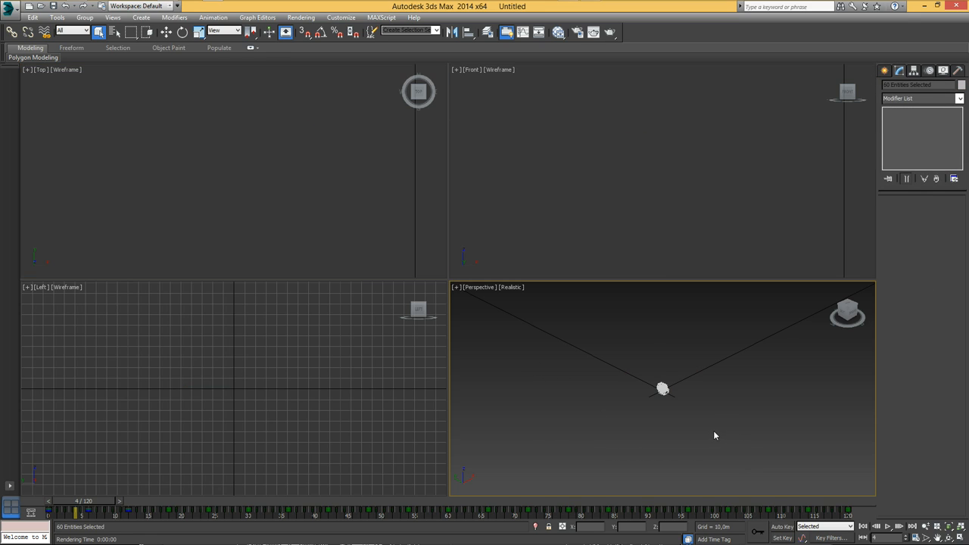
{"action": "left_click_drag", "start_coordinate": [694, 430], "coordinate": [730, 442]}
{"action": "left_click_drag", "start_coordinate": [602, 344], "coordinate": [718, 426]}
{"action": "left_click", "coordinate": [624, 341]}
{"action": "left_click_drag", "start_coordinate": [624, 345], "coordinate": [701, 429]}
{"action": "left_click_drag", "start_coordinate": [597, 342], "coordinate": [704, 429]}
{"action": "left_click", "coordinate": [703, 429]}
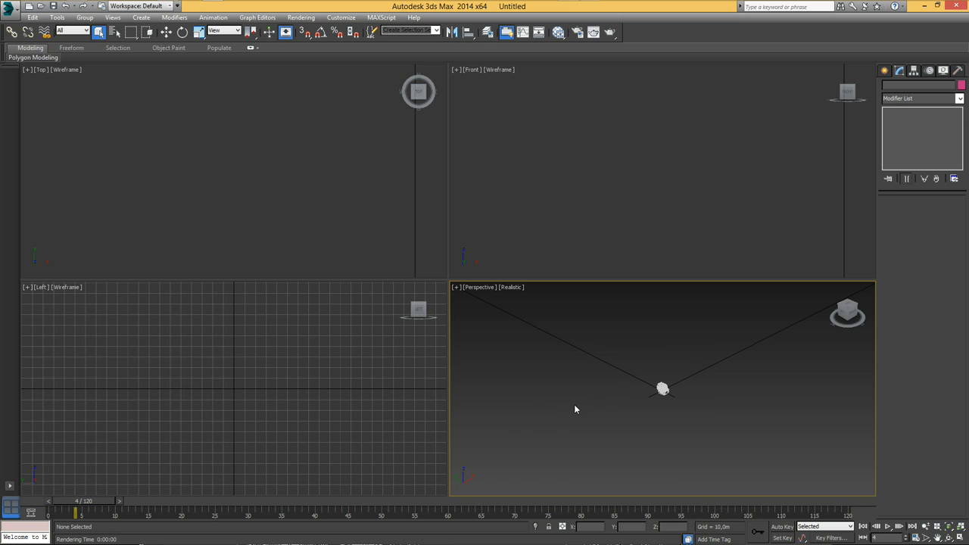
- Expand the whole hierarchy in the scene object list and select the root helper DRIVER:DRIVER
{"action": "key", "text": "h"}
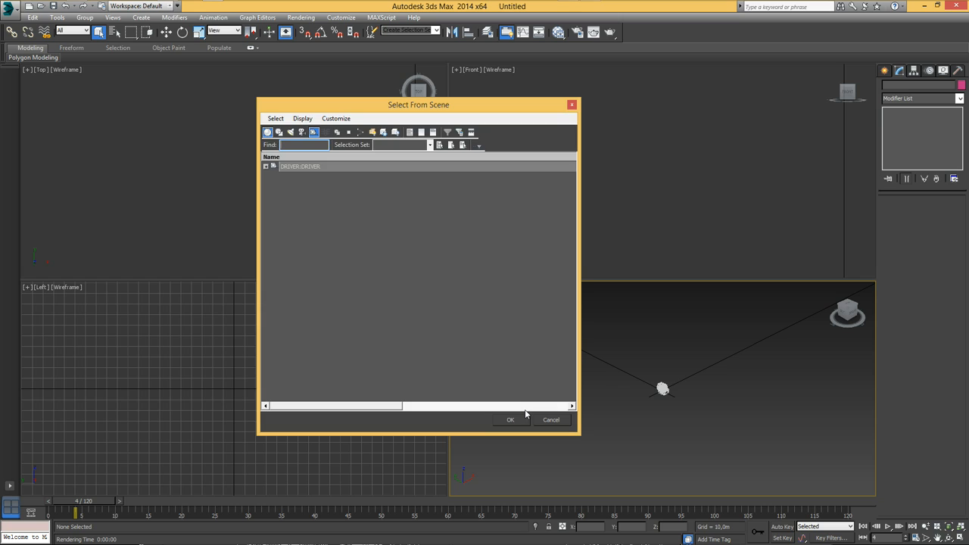
{"action": "left_click_drag", "start_coordinate": [342, 112], "coordinate": [355, 79]}
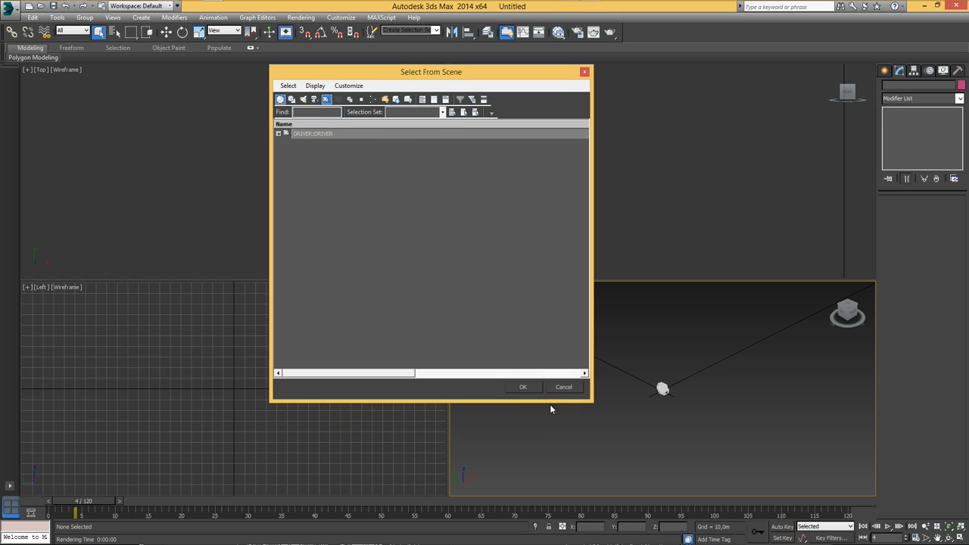
{"action": "left_click_drag", "start_coordinate": [590, 398], "coordinate": [630, 455]}
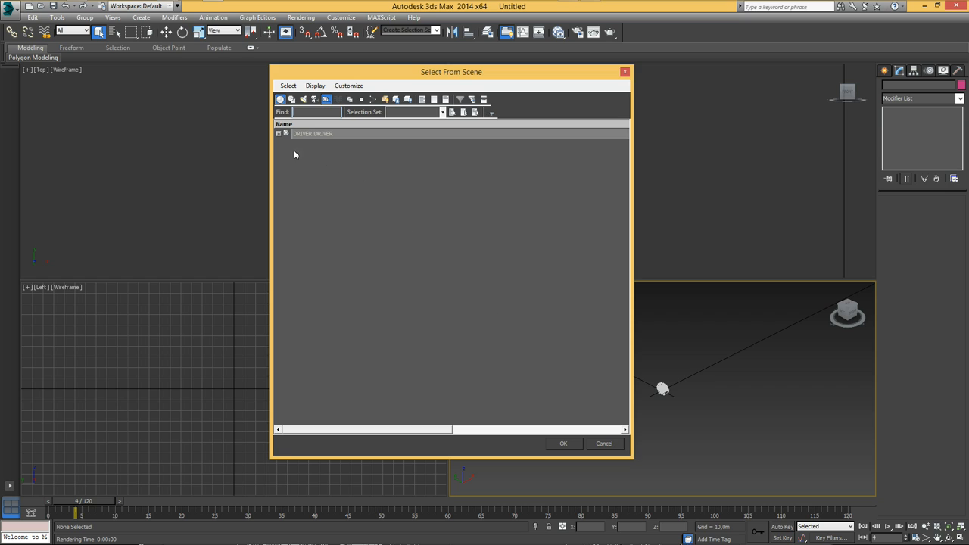
{"action": "left_click", "coordinate": [315, 86]}
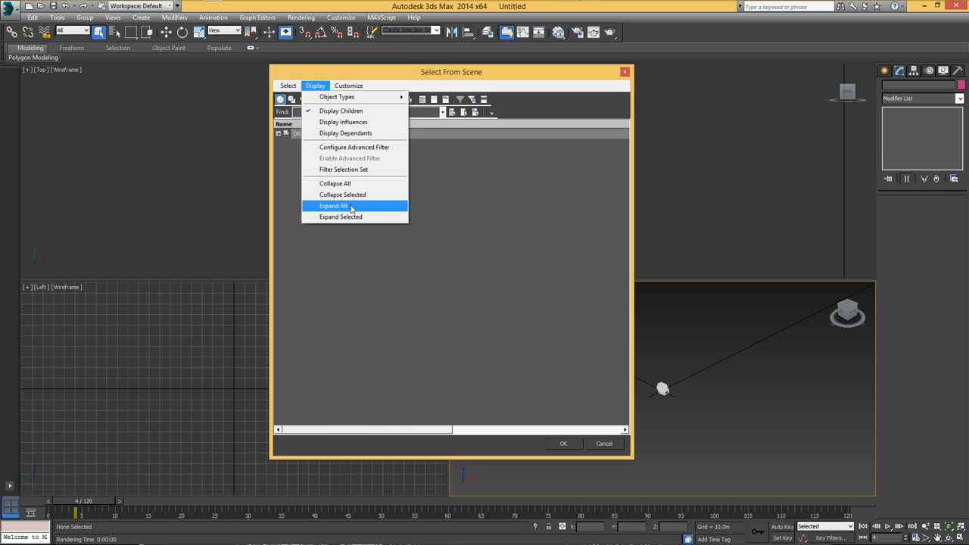
{"action": "left_click", "coordinate": [326, 205]}
{"action": "left_click", "coordinate": [298, 135]}
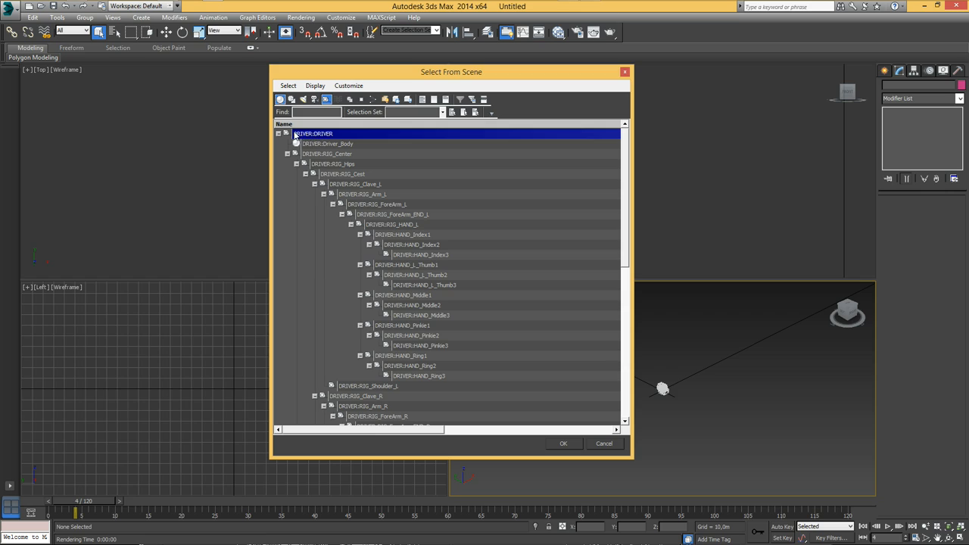
{"action": "left_click", "coordinate": [326, 142]}
{"action": "left_click", "coordinate": [307, 132]}
{"action": "left_click", "coordinate": [564, 444]}
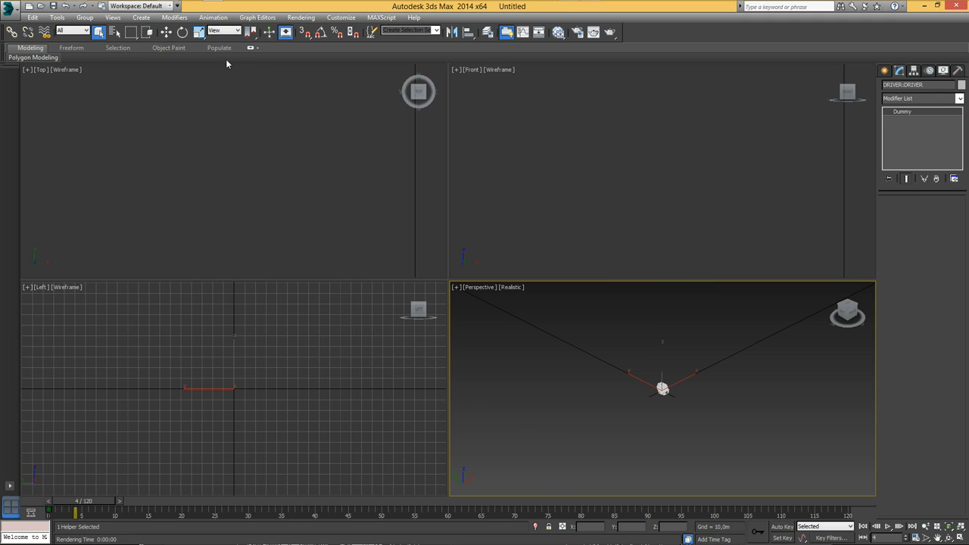
- Scale the DRIVER:DRIVER root helper uniformly to 100 and deselect it
{"action": "left_click", "coordinate": [199, 32]}
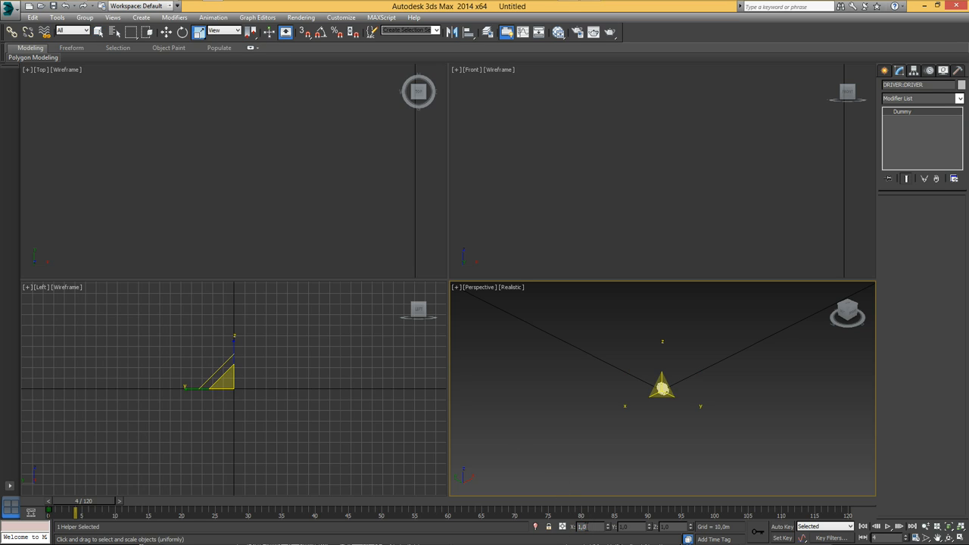
{"action": "type", "text": "100"}
{"action": "key", "text": "Return"}
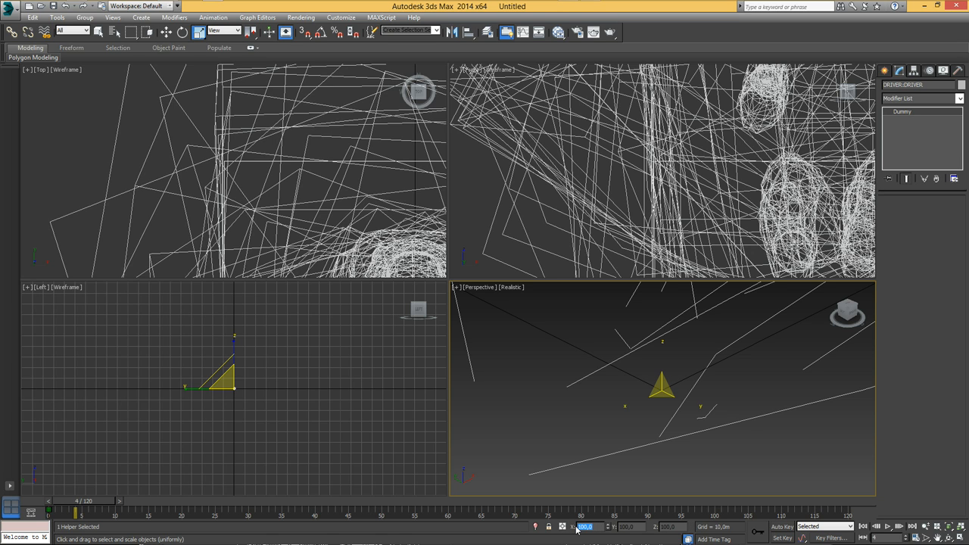
{"action": "left_click", "coordinate": [959, 527]}
{"action": "left_click", "coordinate": [960, 527]}
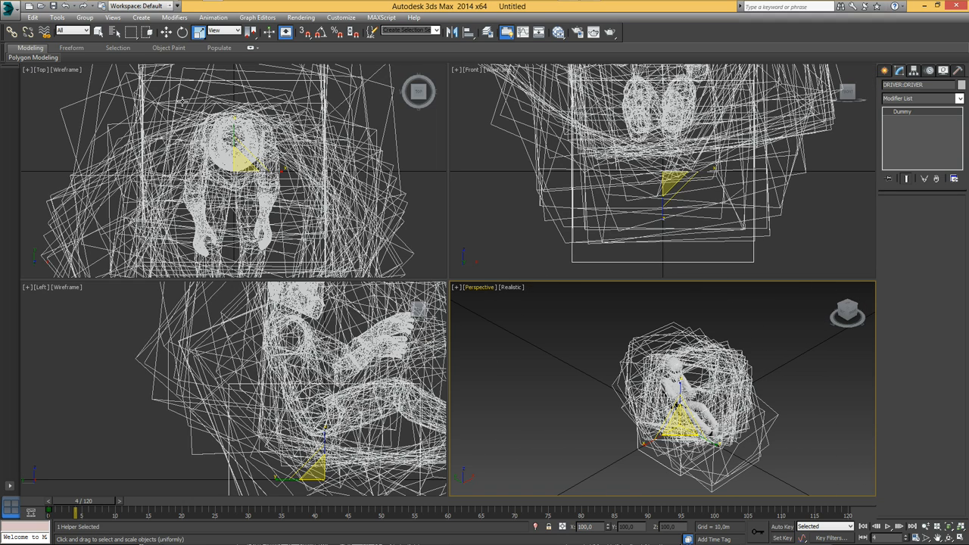
{"action": "left_click", "coordinate": [99, 32]}
{"action": "left_click", "coordinate": [566, 346]}
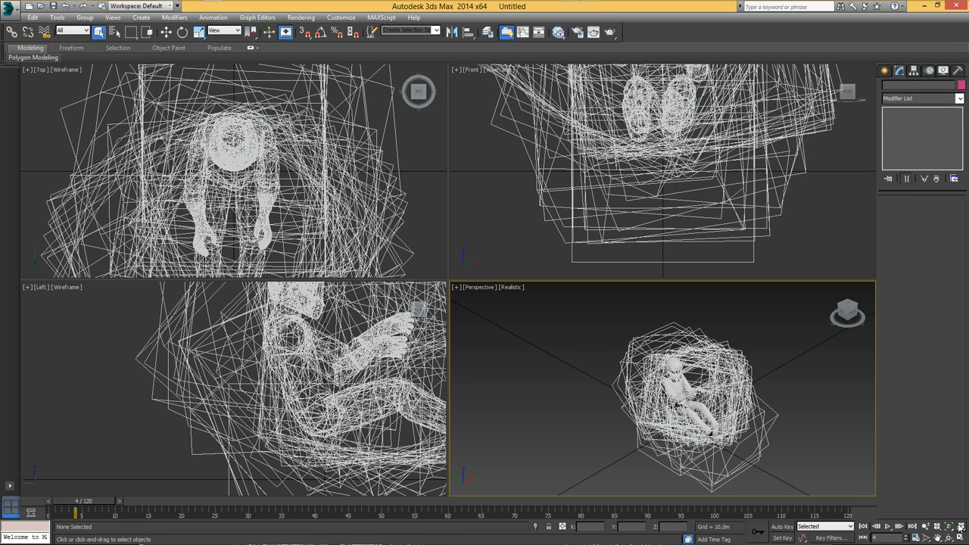
- Fit the scene in all views and examine the seated driver from the front in Perspective
{"action": "left_click", "coordinate": [959, 526]}
{"action": "middle_click_drag", "start_coordinate": [766, 396], "coordinate": [740, 376]}
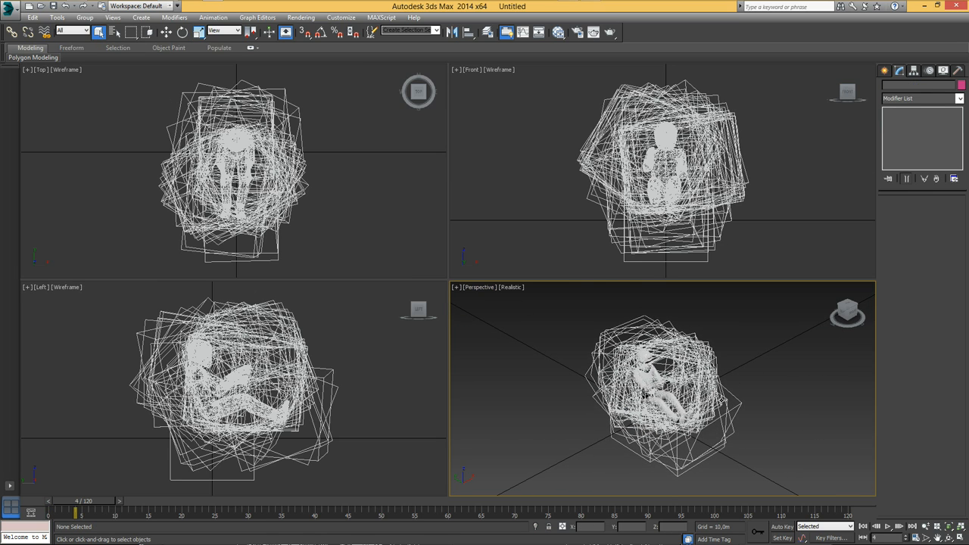
{"action": "scroll", "coordinate": [718, 397], "scroll_direction": "up", "scroll_amount": 3}
{"action": "left_click", "coordinate": [949, 537]}
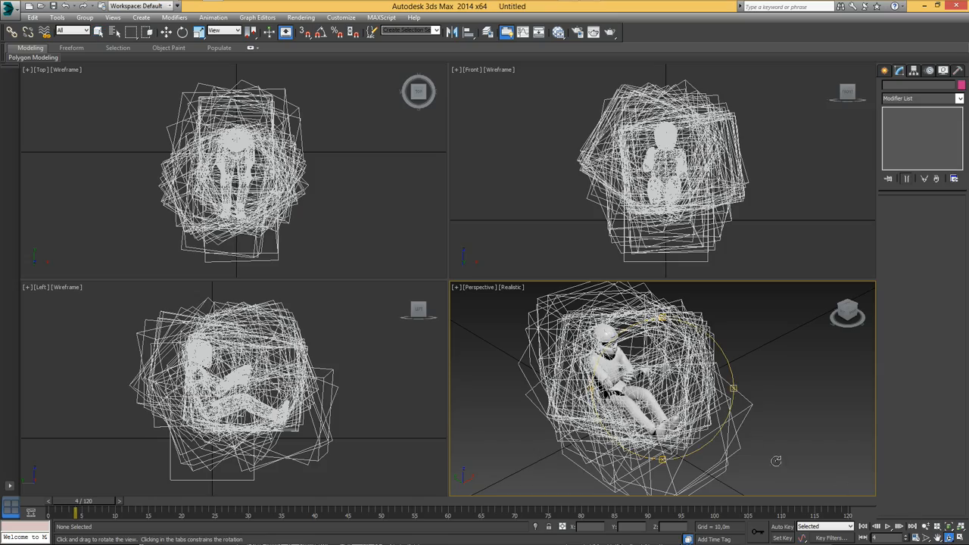
{"action": "left_click_drag", "start_coordinate": [647, 388], "coordinate": [647, 408]}
{"action": "left_click_drag", "start_coordinate": [710, 375], "coordinate": [672, 388]}
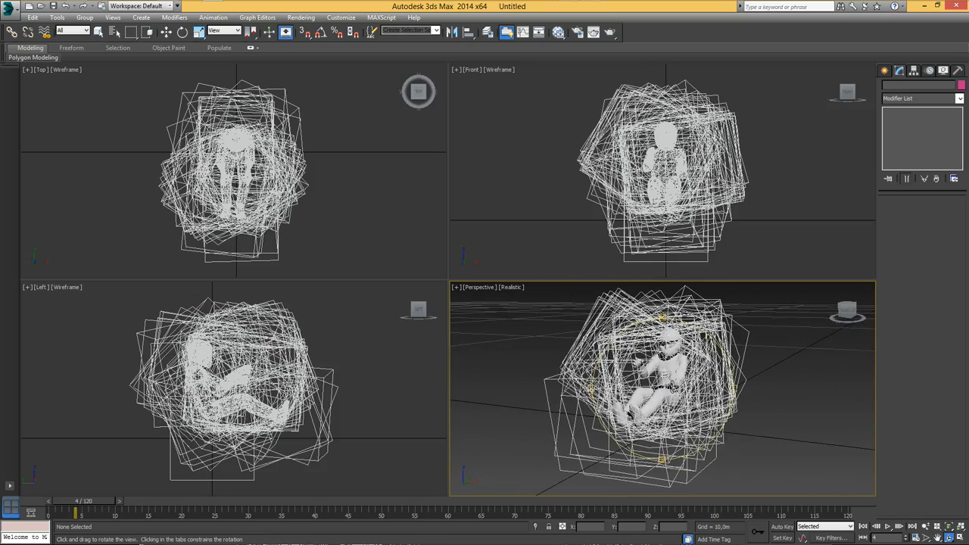
{"action": "right_click", "coordinate": [687, 486]}
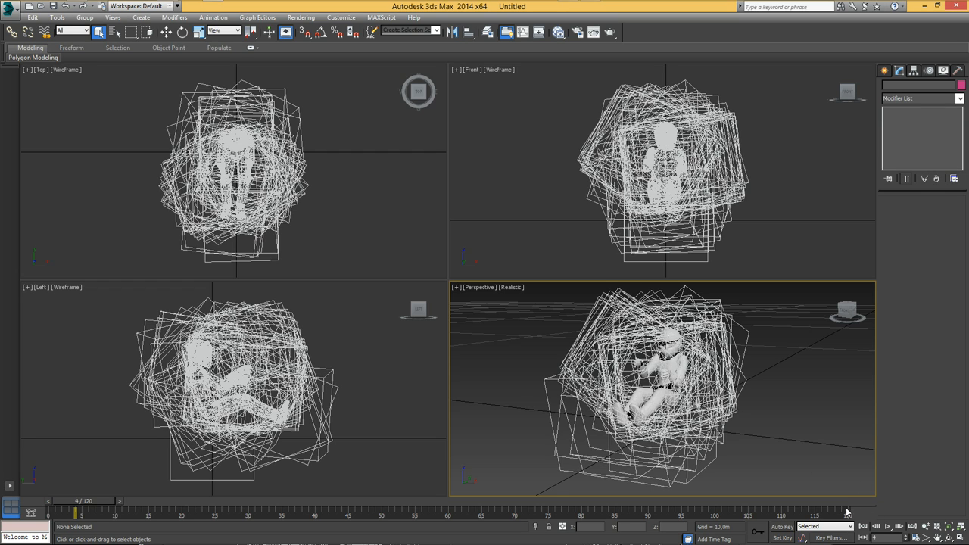
- Go to frame 0 and check the animation length in the time configuration, keeping its settings
{"action": "key", "text": "Home"}
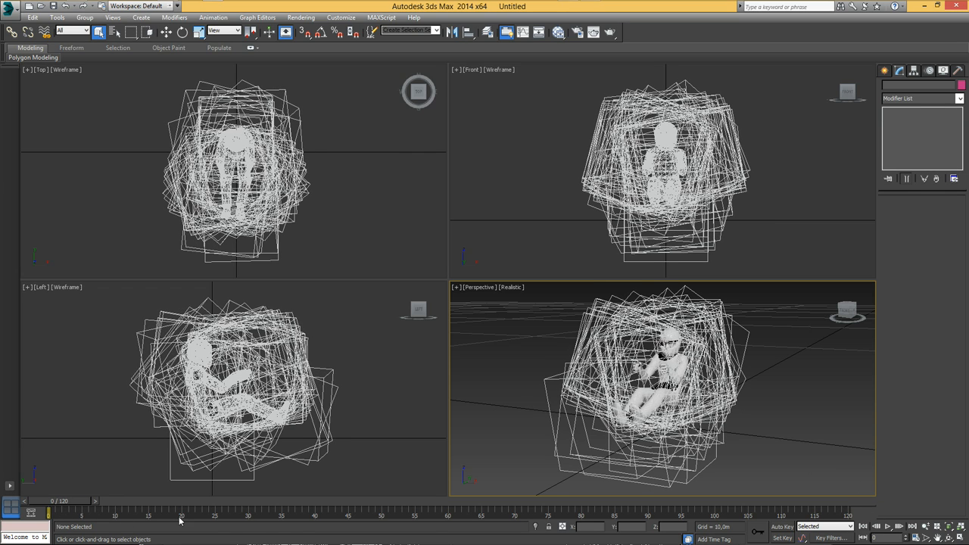
{"action": "left_click", "coordinate": [916, 537]}
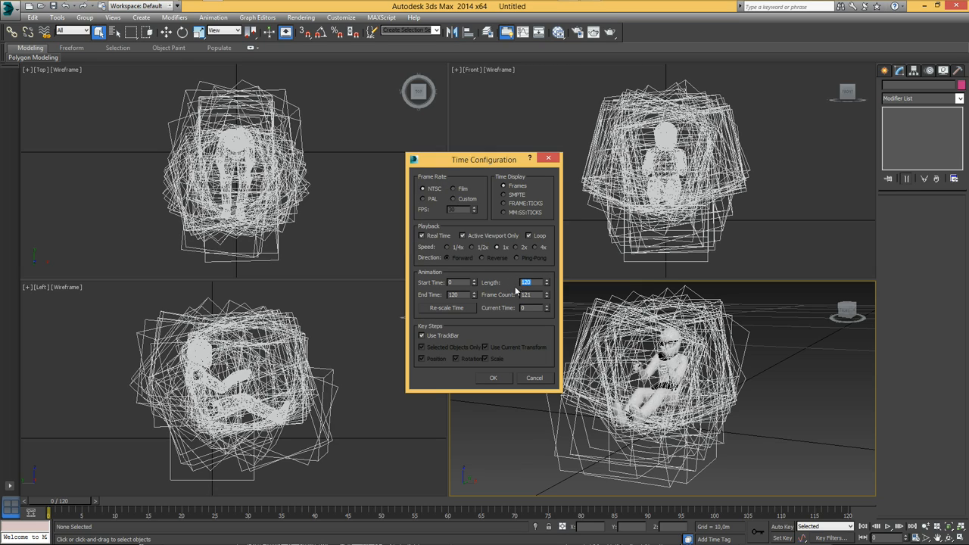
{"action": "left_click", "coordinate": [501, 379]}
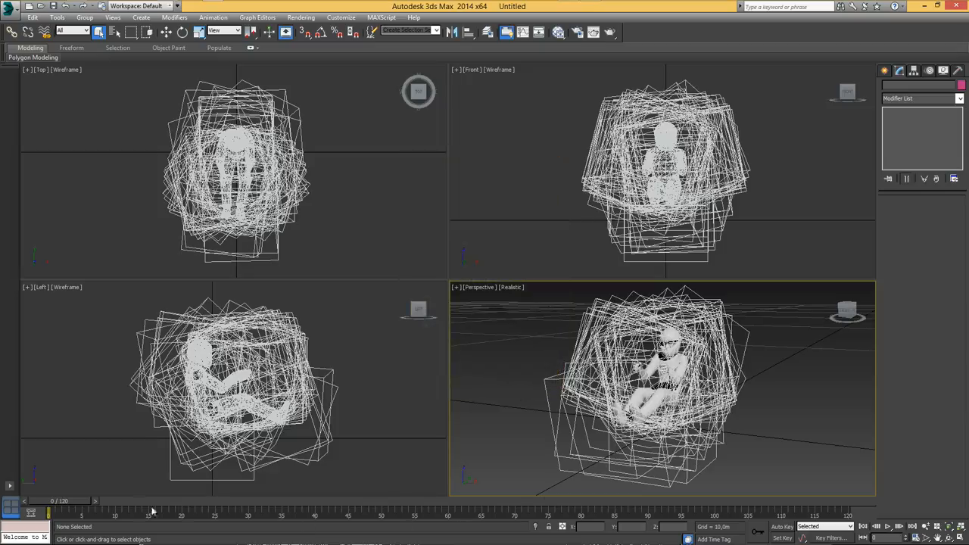
- Scrub the driver animation to frame 60, on to frame 120, and back to frame 60
{"action": "left_click_drag", "start_coordinate": [71, 505], "coordinate": [445, 513]}
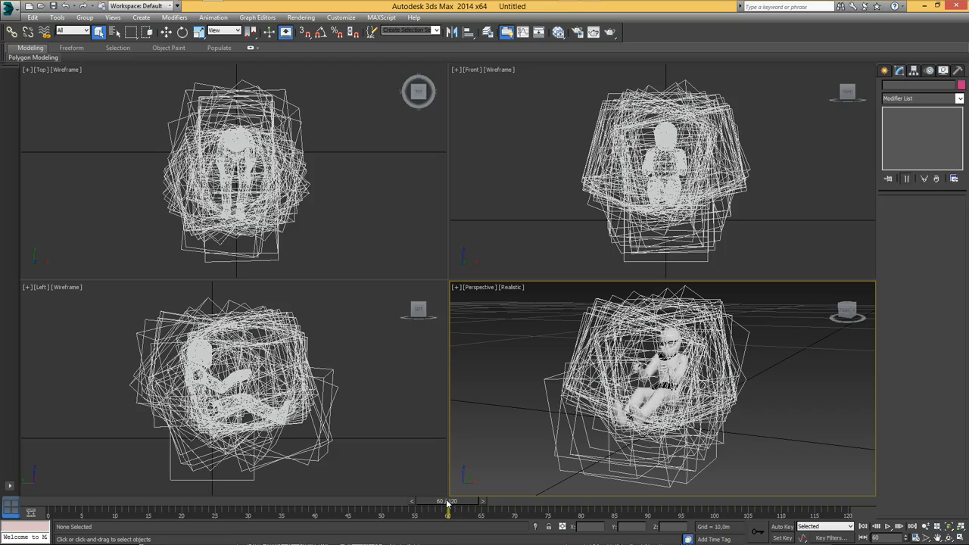
{"action": "left_click_drag", "start_coordinate": [448, 504], "coordinate": [867, 500]}
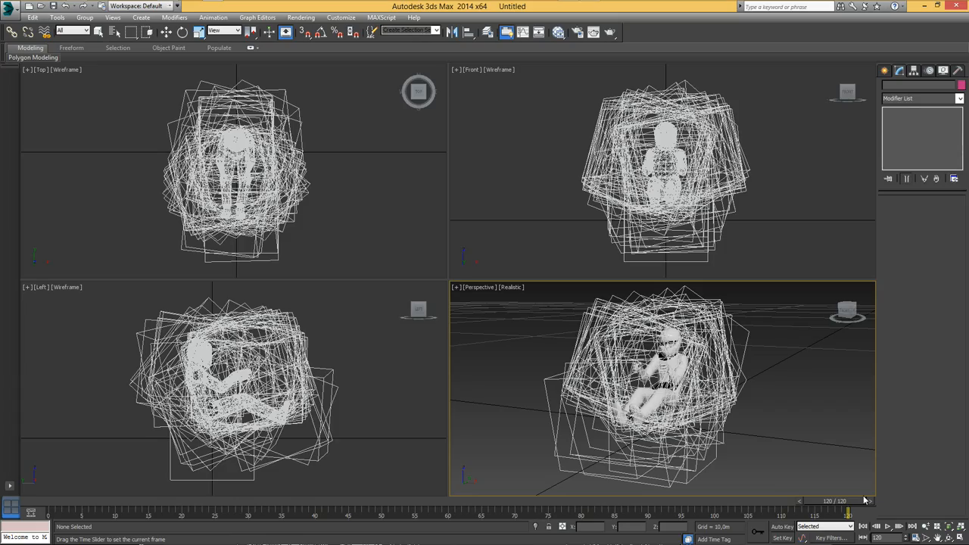
{"action": "left_click_drag", "start_coordinate": [864, 500], "coordinate": [447, 504]}
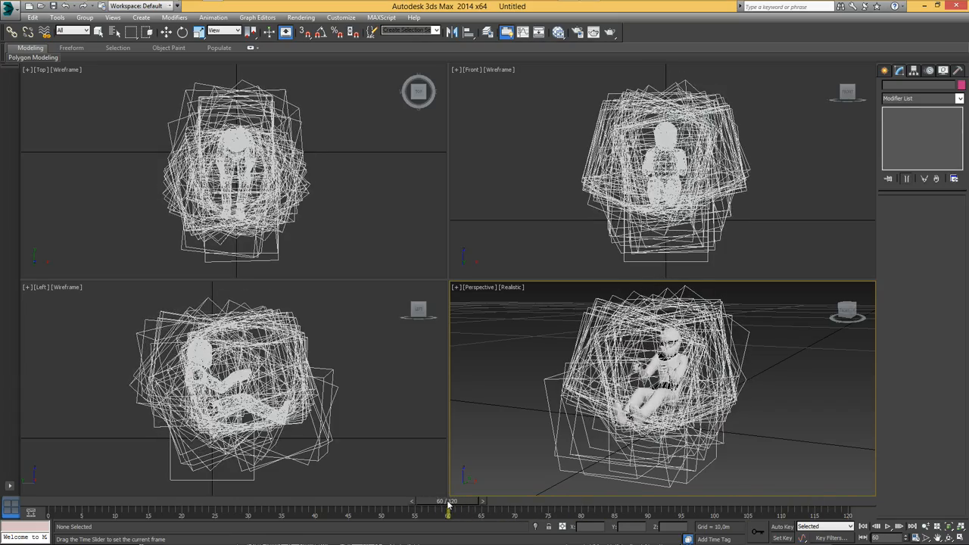
- Maximize the Perspective view and inspect the driver rig from farther away and a higher angle
{"action": "key", "text": "q"}
{"action": "scroll", "coordinate": [757, 426], "scroll_direction": "down", "scroll_amount": 5}
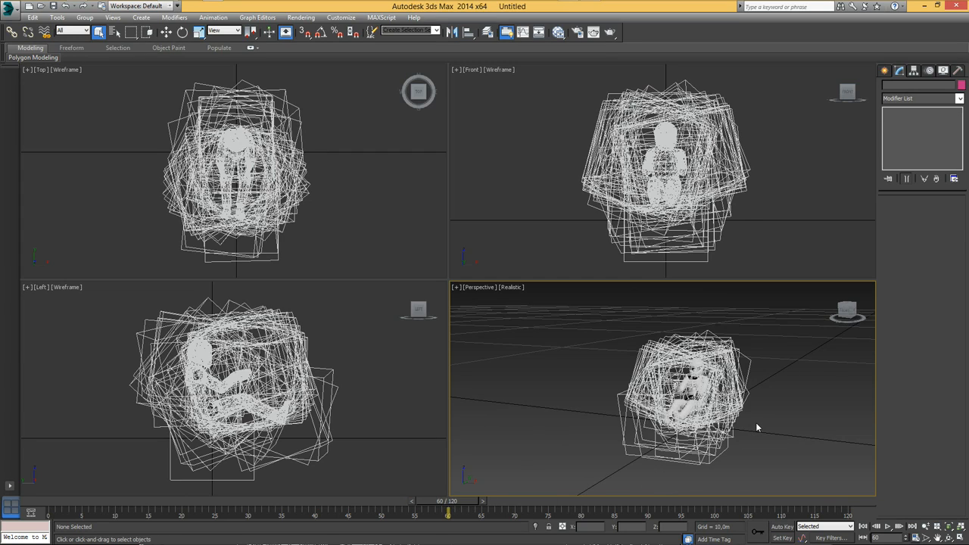
{"action": "left_click", "coordinate": [949, 537]}
{"action": "left_click", "coordinate": [950, 538]}
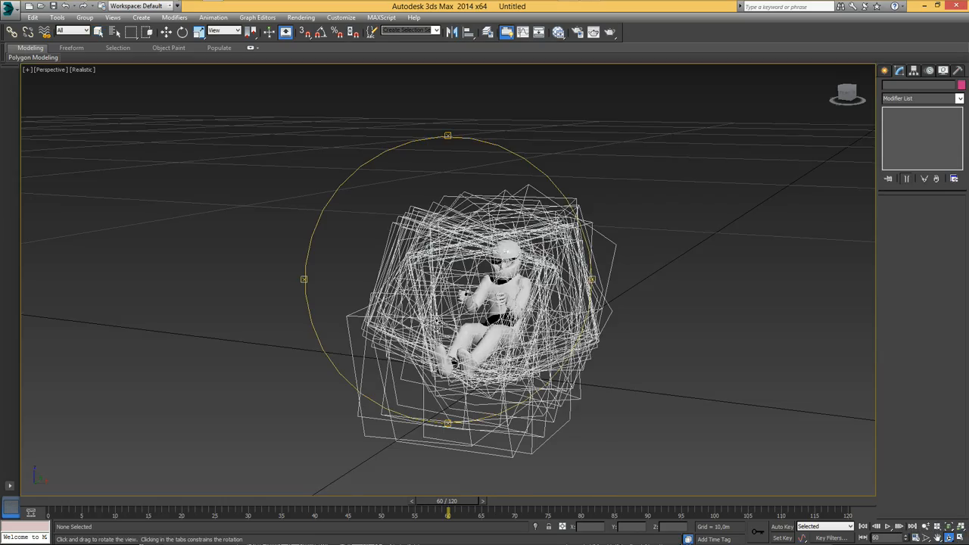
{"action": "mouse_move", "coordinate": [437, 324]}
{"action": "left_mouse_down"}
{"action": "mouse_move", "coordinate": [477, 353]}
{"action": "mouse_move", "coordinate": [471, 321]}
{"action": "mouse_move", "coordinate": [439, 371]}
{"action": "mouse_move", "coordinate": [439, 341]}
{"action": "mouse_move", "coordinate": [451, 336]}
{"action": "left_mouse_up"}
{"action": "scroll", "coordinate": [480, 354], "scroll_direction": "down", "scroll_amount": 3}
{"action": "right_click", "coordinate": [520, 348]}
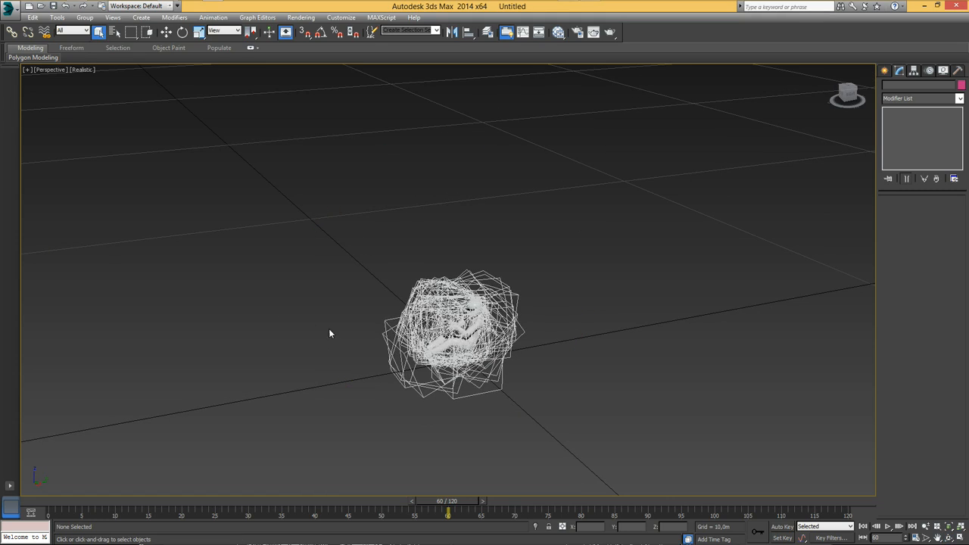
- Select the DRIVER:DRIVER root helper and move the whole rig to about X 0.684 m, Y -1.147 m, Z 0.28 m
{"action": "left_click", "coordinate": [165, 32]}
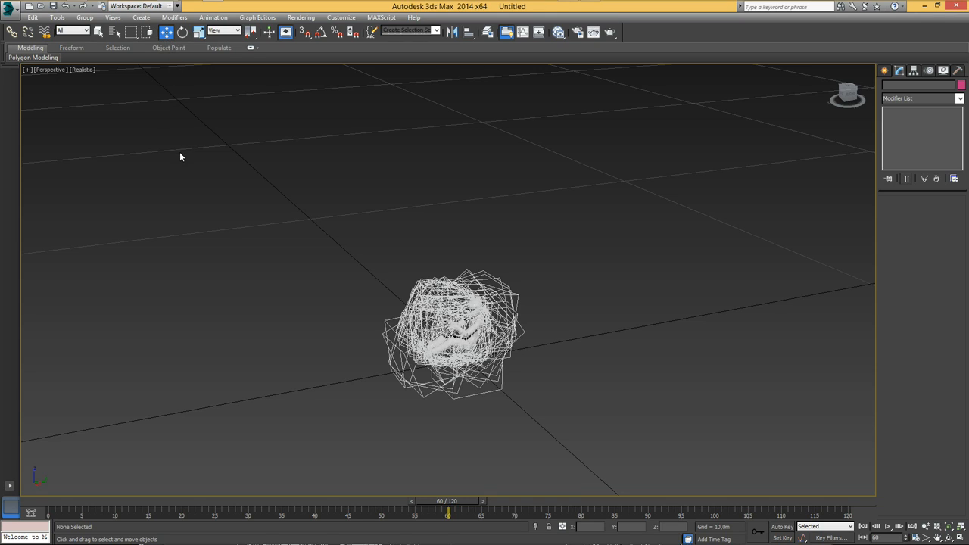
{"action": "key", "text": "h"}
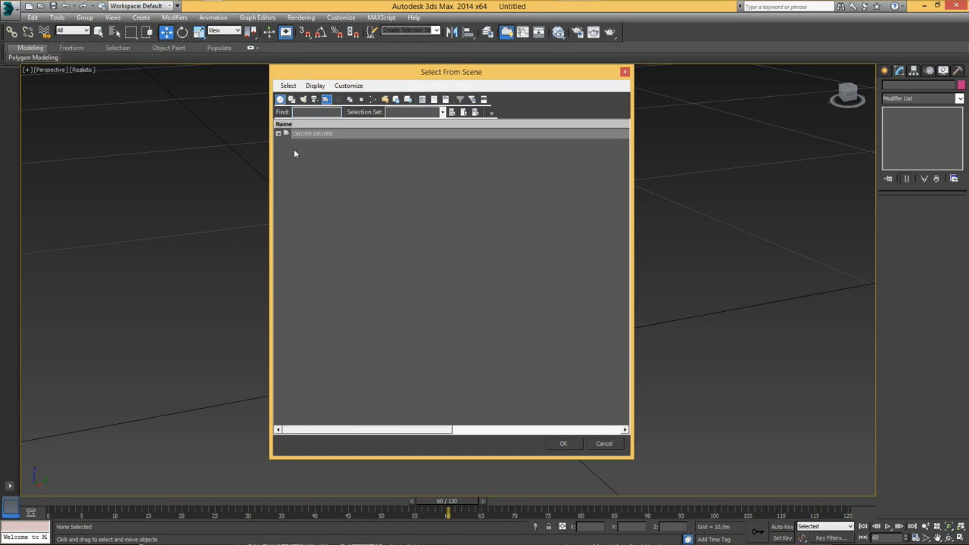
{"action": "left_click", "coordinate": [315, 85]}
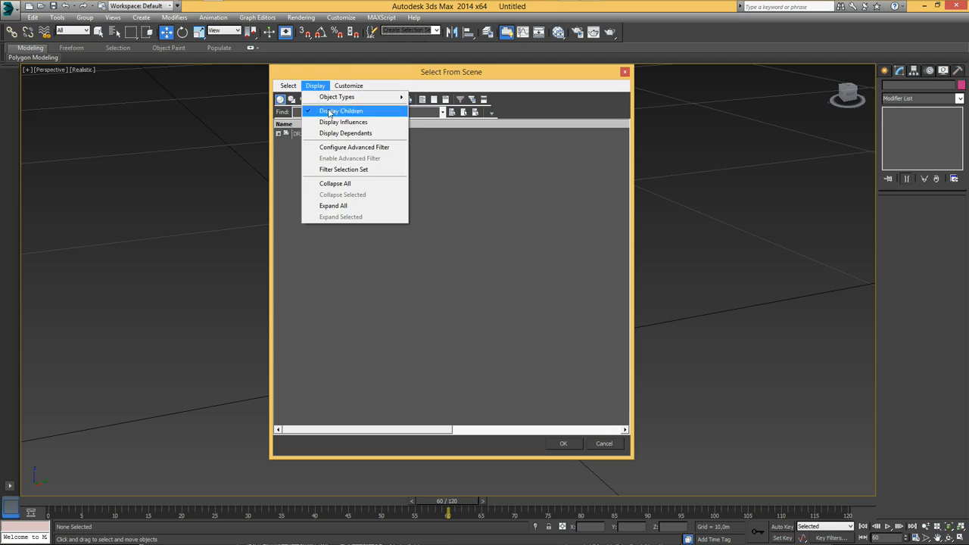
{"action": "left_click", "coordinate": [337, 205]}
{"action": "left_click", "coordinate": [317, 134]}
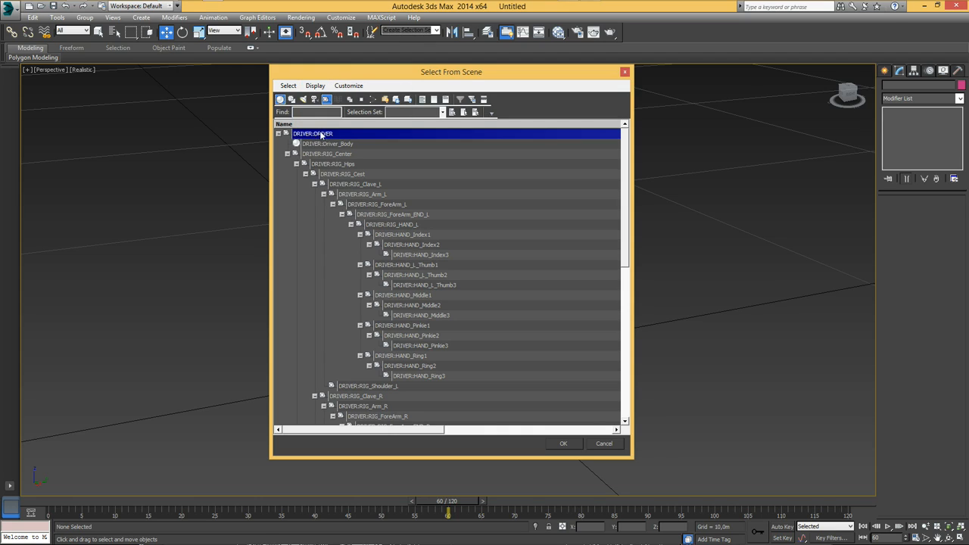
{"action": "left_click", "coordinate": [561, 443]}
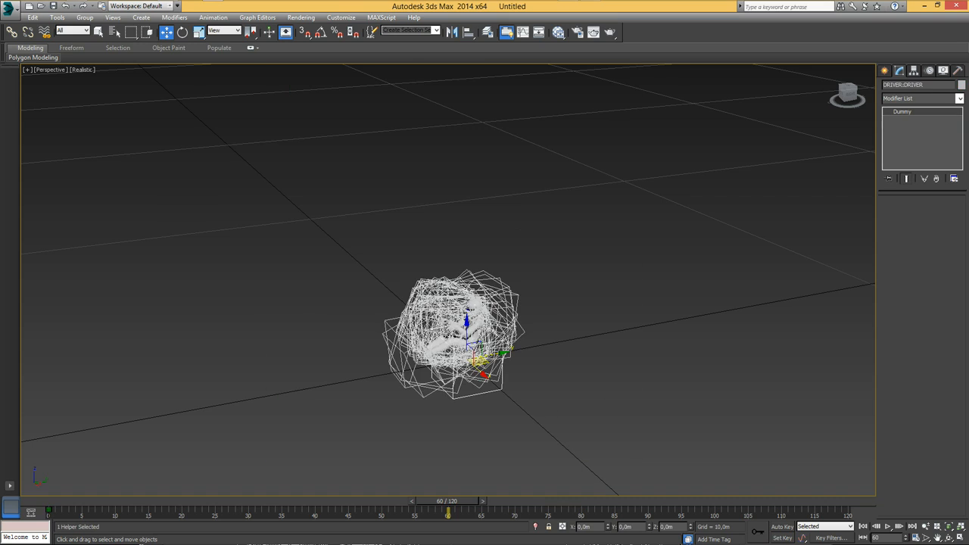
{"action": "mouse_move", "coordinate": [479, 357]}
{"action": "left_mouse_down"}
{"action": "mouse_move", "coordinate": [407, 342]}
{"action": "mouse_move", "coordinate": [523, 411]}
{"action": "mouse_move", "coordinate": [480, 346]}
{"action": "mouse_move", "coordinate": [480, 359]}
{"action": "left_mouse_up"}
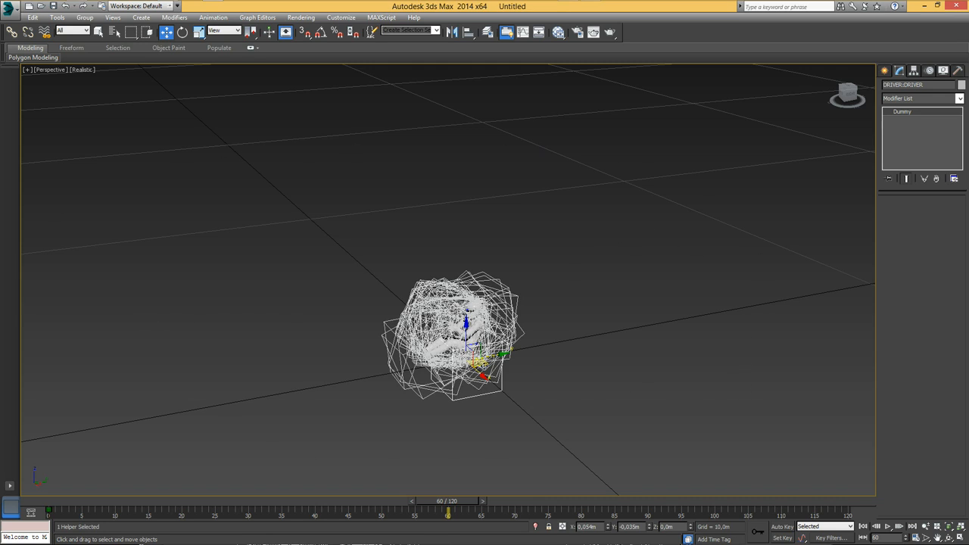
{"action": "left_click_drag", "start_coordinate": [482, 362], "coordinate": [500, 379]}
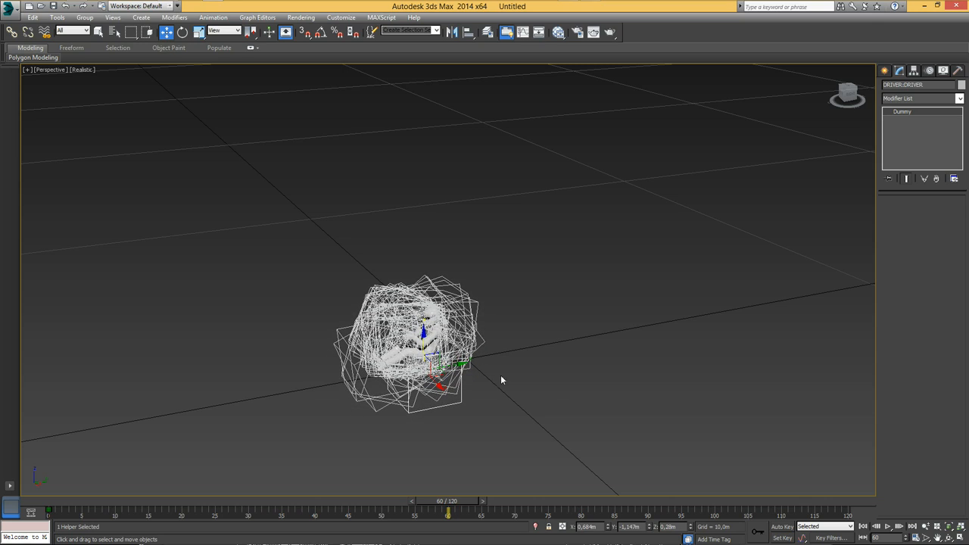
{"action": "left_click", "coordinate": [544, 382]}
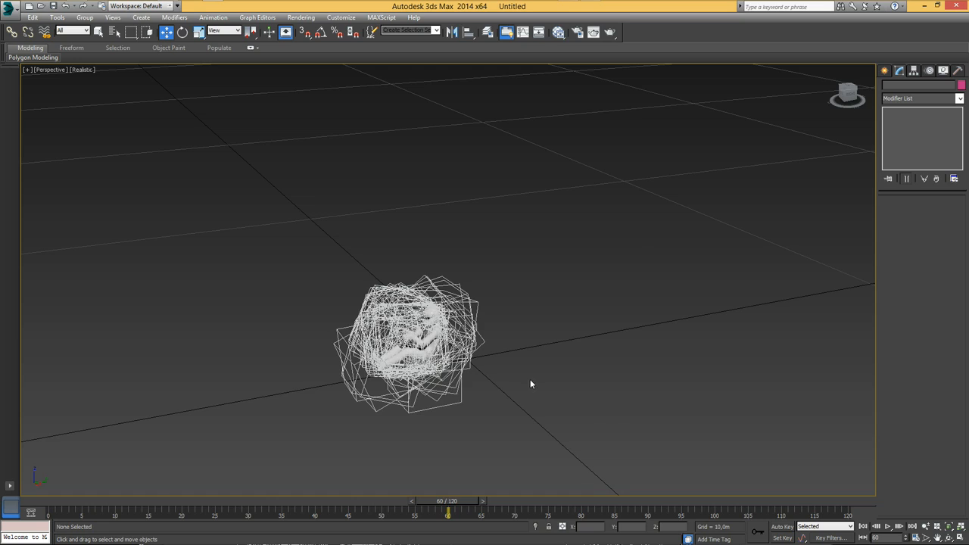
{"action": "key", "text": "h"}
{"action": "left_click", "coordinate": [315, 86]}
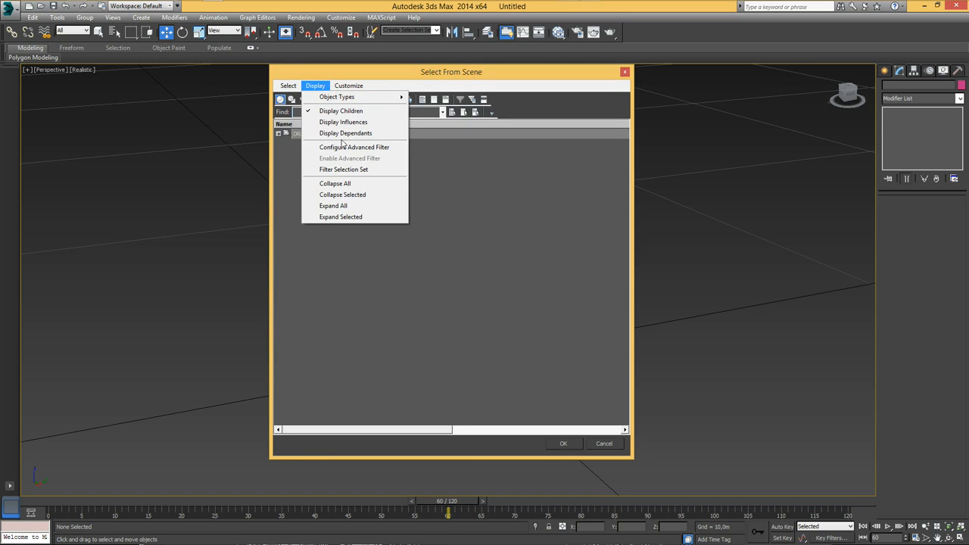
{"action": "left_click", "coordinate": [353, 204]}
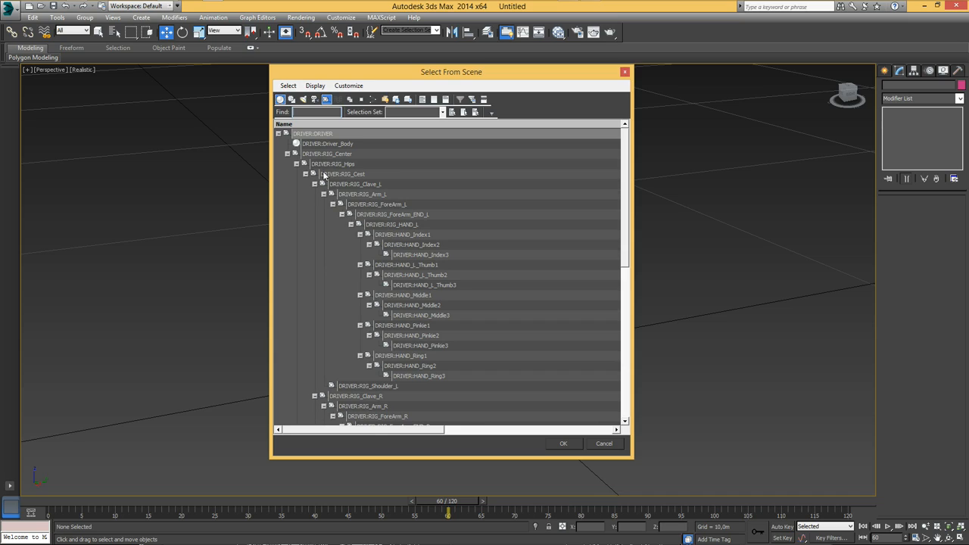
{"action": "left_click", "coordinate": [373, 196]}
{"action": "left_click", "coordinate": [365, 187]}
{"action": "scroll", "coordinate": [362, 193], "scroll_direction": "down", "scroll_amount": 1}
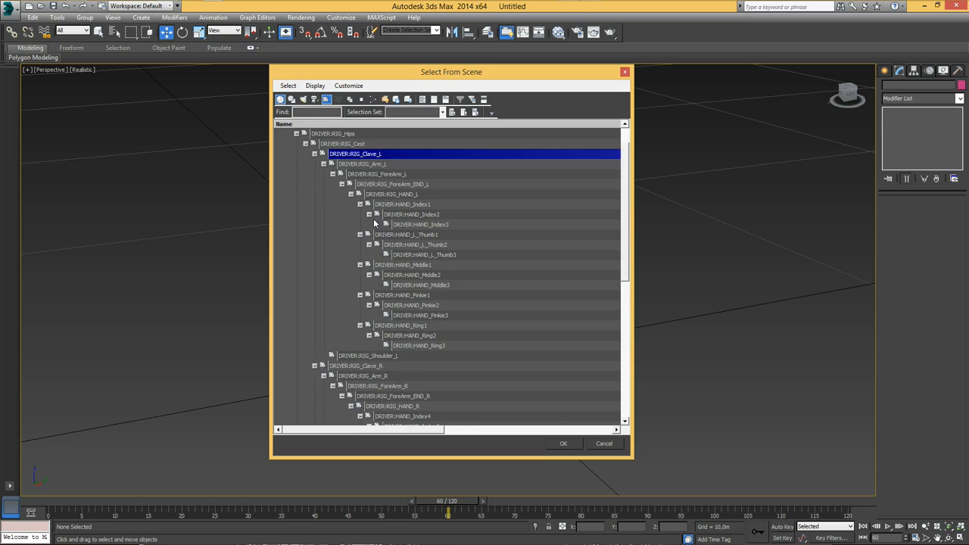
{"action": "scroll", "coordinate": [359, 196], "scroll_direction": "up", "scroll_amount": 1}
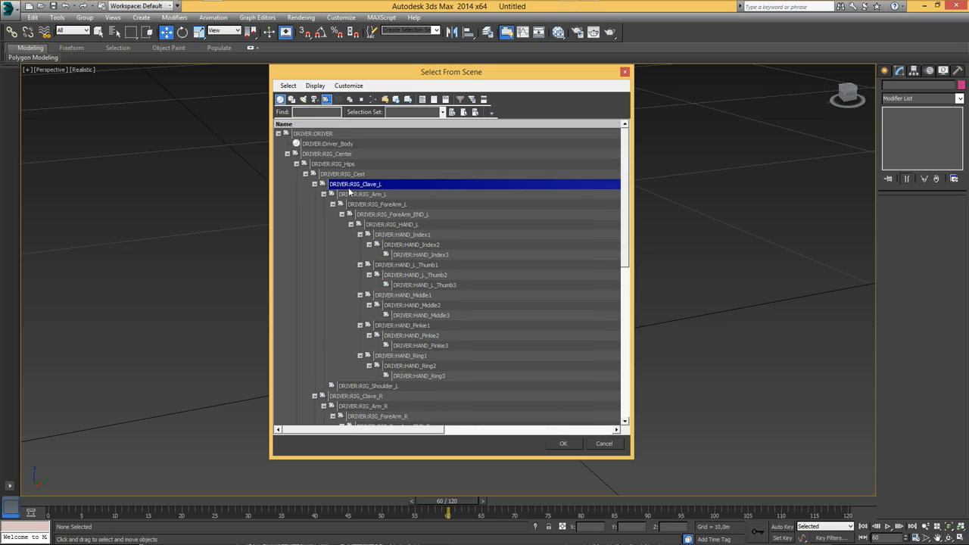
{"action": "left_click", "coordinate": [360, 397], "text": "ctrl"}
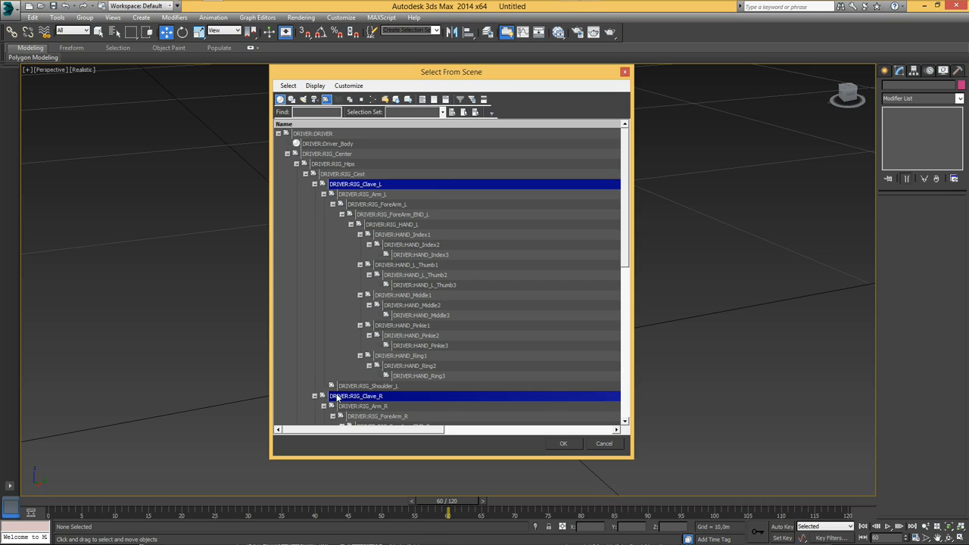
{"action": "left_click", "coordinate": [380, 397], "text": "ctrl"}
{"action": "scroll", "coordinate": [356, 375], "scroll_direction": "down", "scroll_amount": 1}
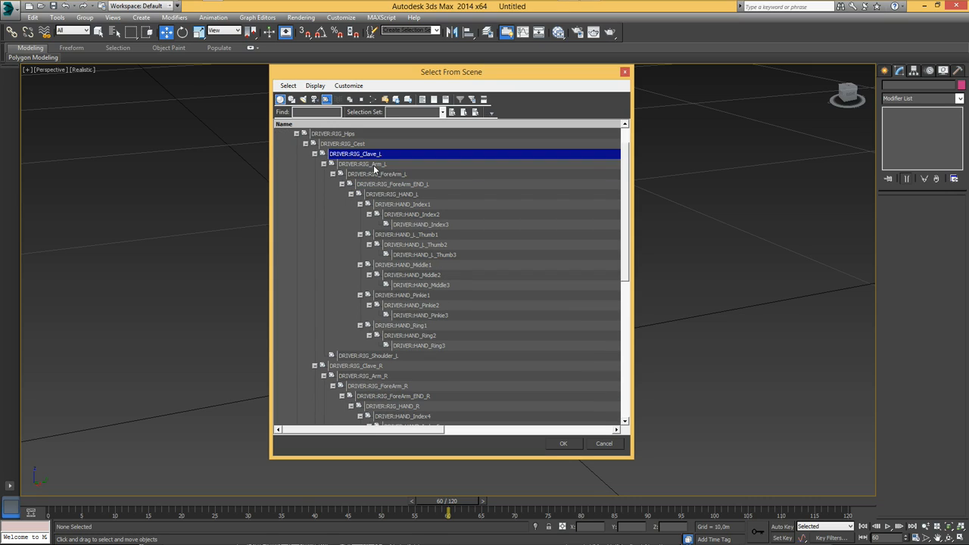
{"action": "left_click", "coordinate": [347, 366], "text": "ctrl"}
{"action": "left_click", "coordinate": [380, 164], "text": "ctrl"}
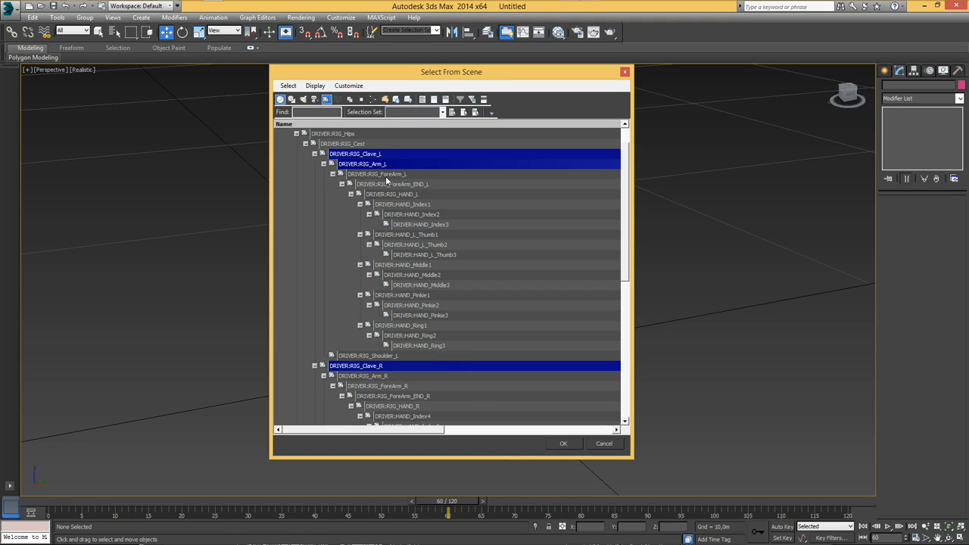
{"action": "left_click", "coordinate": [386, 174], "text": "ctrl"}
{"action": "left_click", "coordinate": [390, 184], "text": "ctrl"}
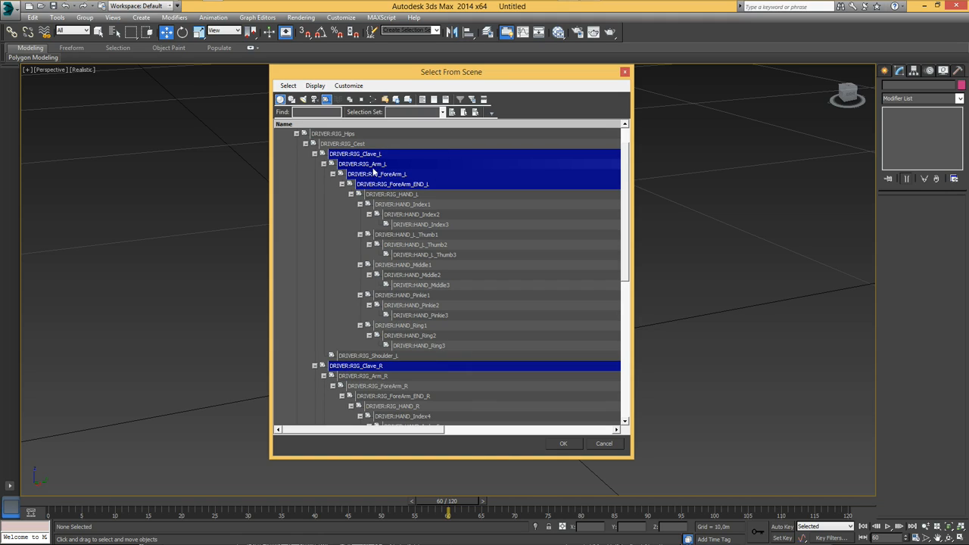
{"action": "left_click", "coordinate": [385, 186]}
{"action": "left_click", "coordinate": [603, 444]}
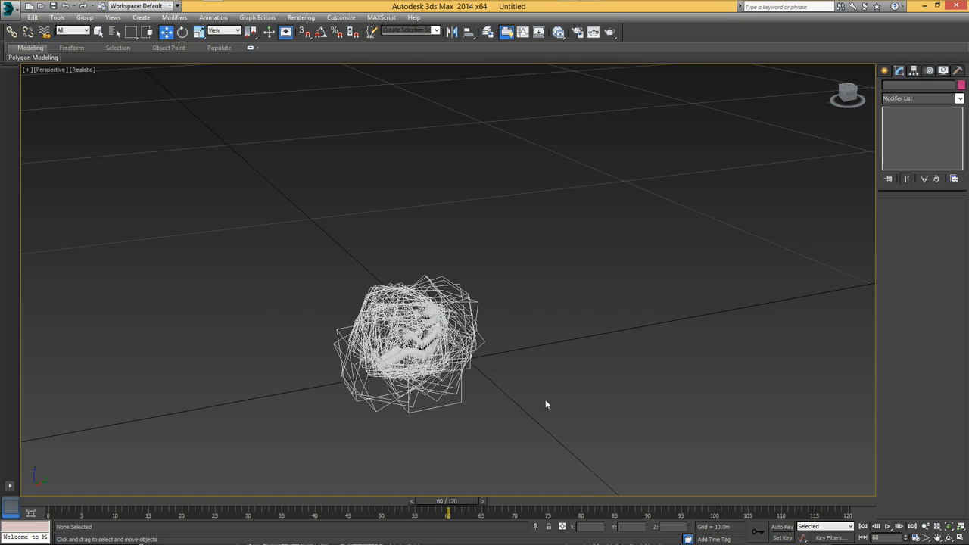
{"action": "key", "text": "h"}
{"action": "left_click", "coordinate": [602, 444]}
- Select the DRIVER:RIG_ForeArm_L bone from the expanded hierarchy and set Rotate to use the Local coordinate system
{"action": "scroll", "coordinate": [588, 440], "scroll_direction": "up", "scroll_amount": 4}
{"action": "scroll", "coordinate": [589, 440], "scroll_direction": "up", "scroll_amount": 6}
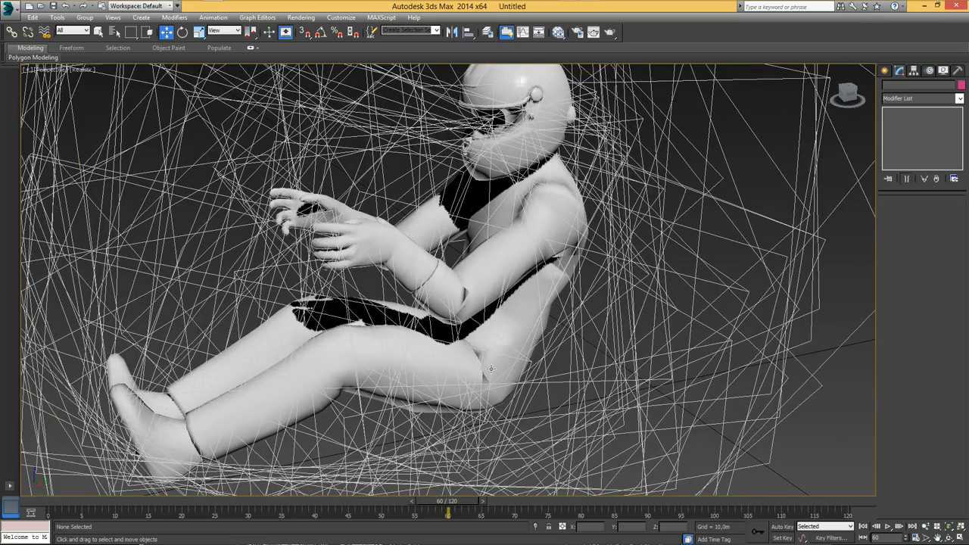
{"action": "type", "text": "hd"}
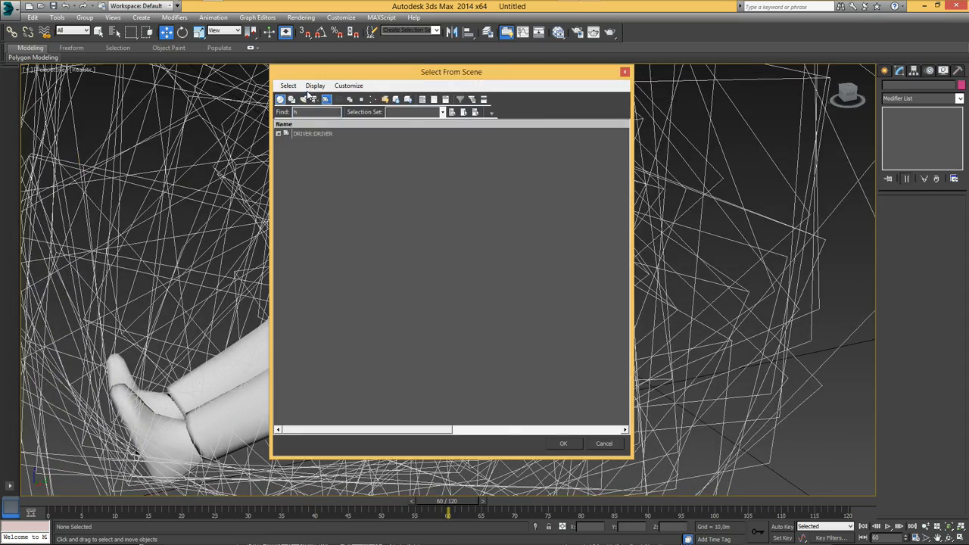
{"action": "left_click", "coordinate": [315, 85]}
{"action": "left_click", "coordinate": [342, 203]}
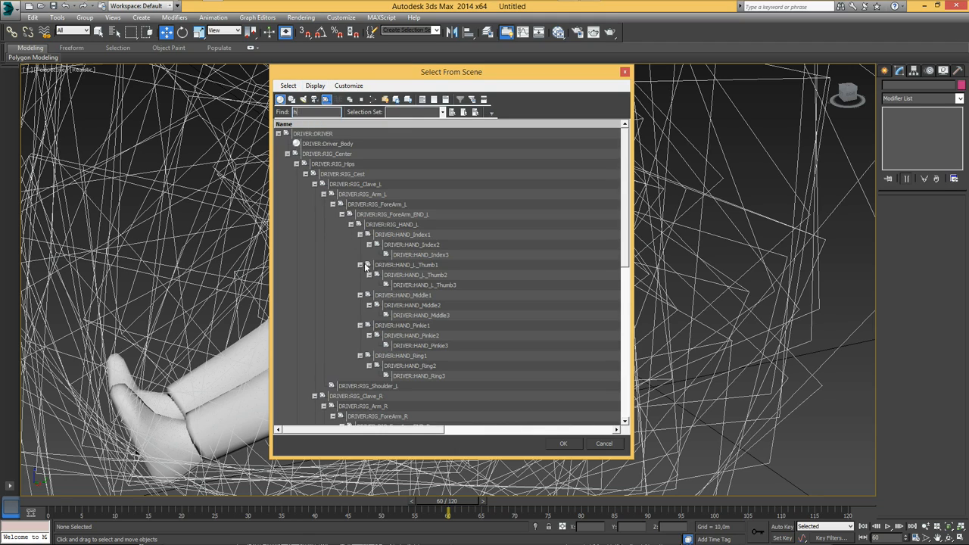
{"action": "left_click", "coordinate": [367, 205]}
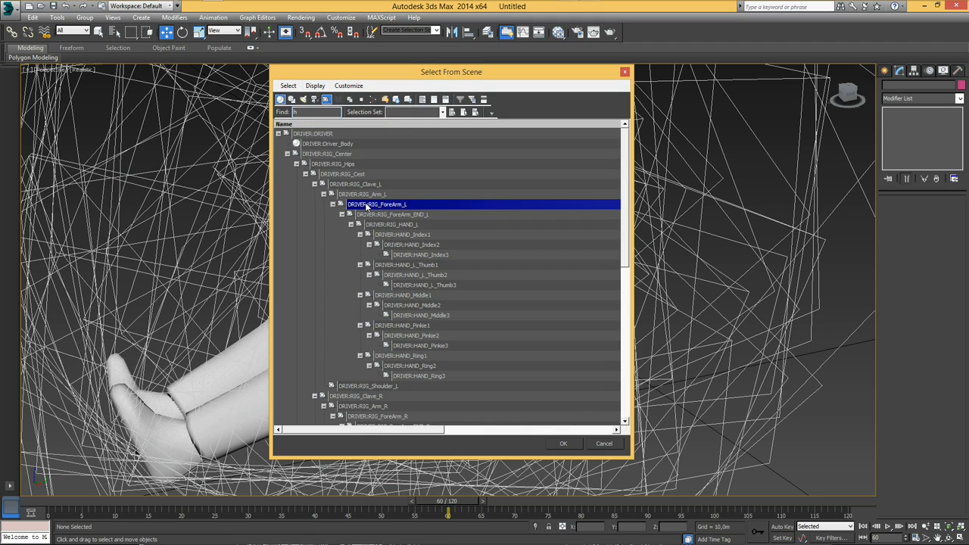
{"action": "left_click", "coordinate": [566, 443]}
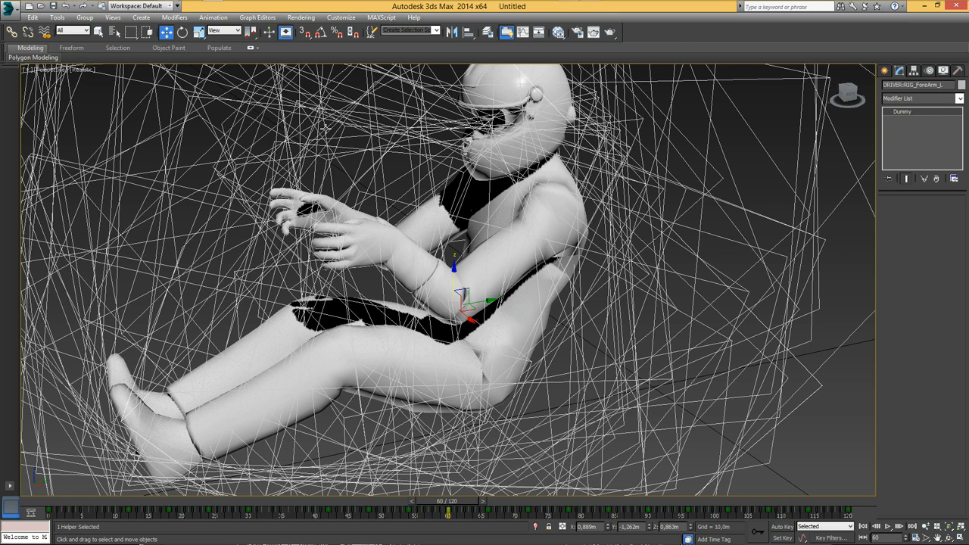
{"action": "left_click", "coordinate": [182, 33]}
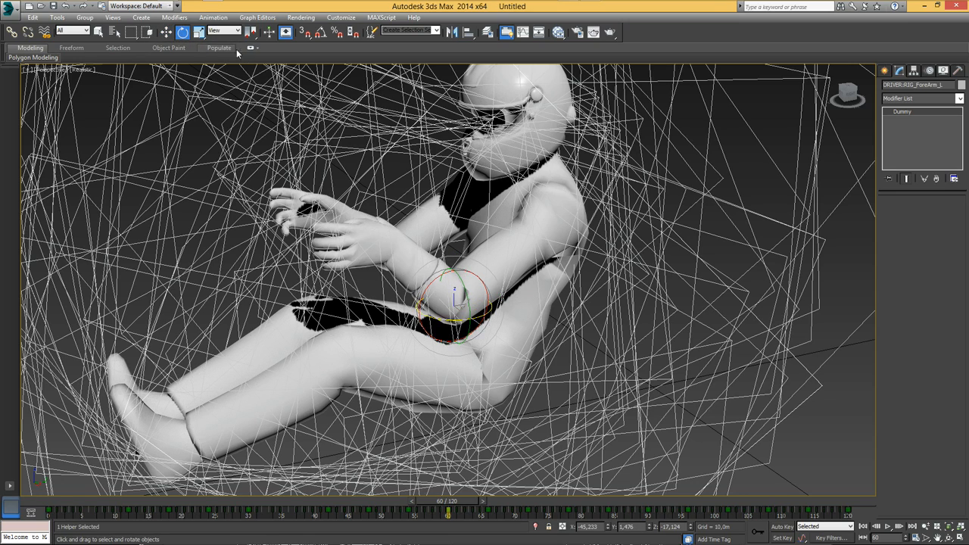
{"action": "left_click", "coordinate": [224, 31]}
{"action": "left_click", "coordinate": [226, 67]}
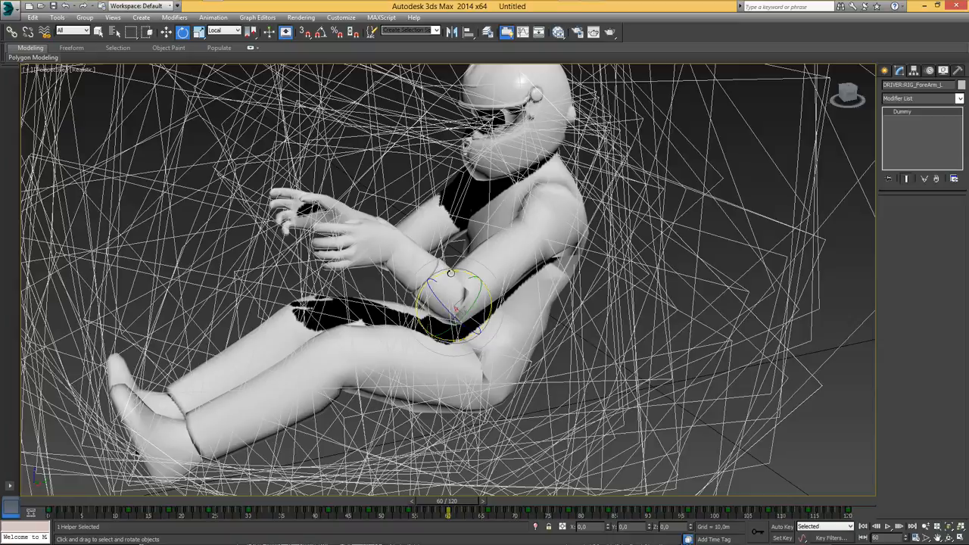
- Rotate the left forearm about its local X axis up toward the helmet and back down to just above the thighs
{"action": "left_click_drag", "start_coordinate": [450, 274], "coordinate": [501, 275]}
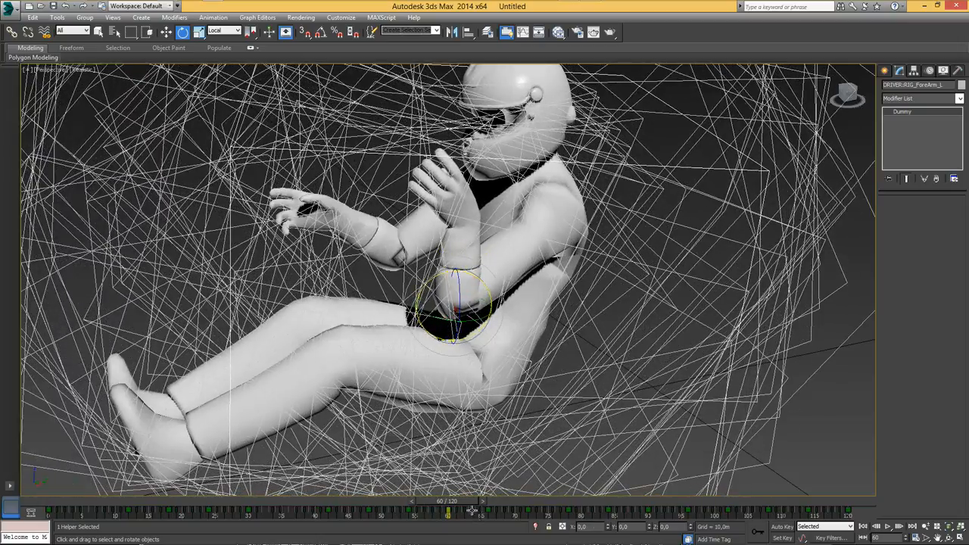
{"action": "mouse_move", "coordinate": [463, 502]}
{"action": "left_mouse_down"}
{"action": "mouse_move", "coordinate": [83, 501]}
{"action": "mouse_move", "coordinate": [856, 477]}
{"action": "mouse_move", "coordinate": [547, 501]}
{"action": "mouse_move", "coordinate": [131, 500]}
{"action": "mouse_move", "coordinate": [467, 486]}
{"action": "left_mouse_up"}
{"action": "key", "text": "e"}
{"action": "left_click_drag", "start_coordinate": [477, 279], "coordinate": [408, 271]}
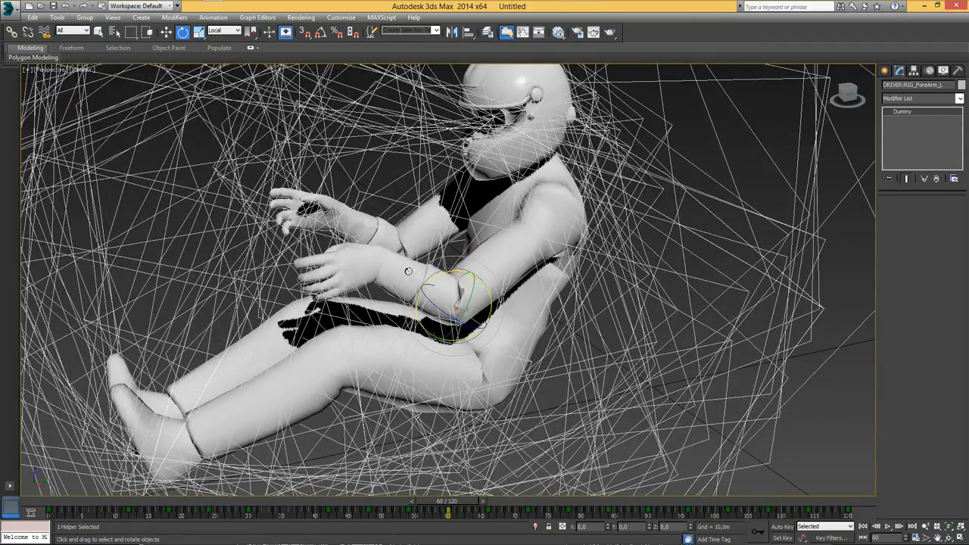
- Select the DRIVER:RIG_Arm_L bone and rotate it about its local X axis to raise the left upper arm to roughly horizontal
{"action": "key", "text": "h"}
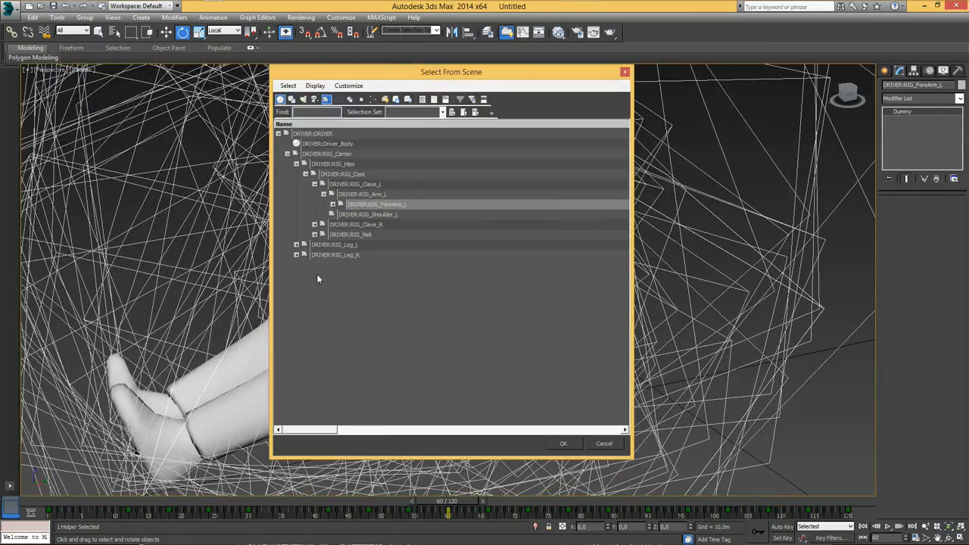
{"action": "left_click", "coordinate": [363, 194]}
{"action": "left_click", "coordinate": [566, 443]}
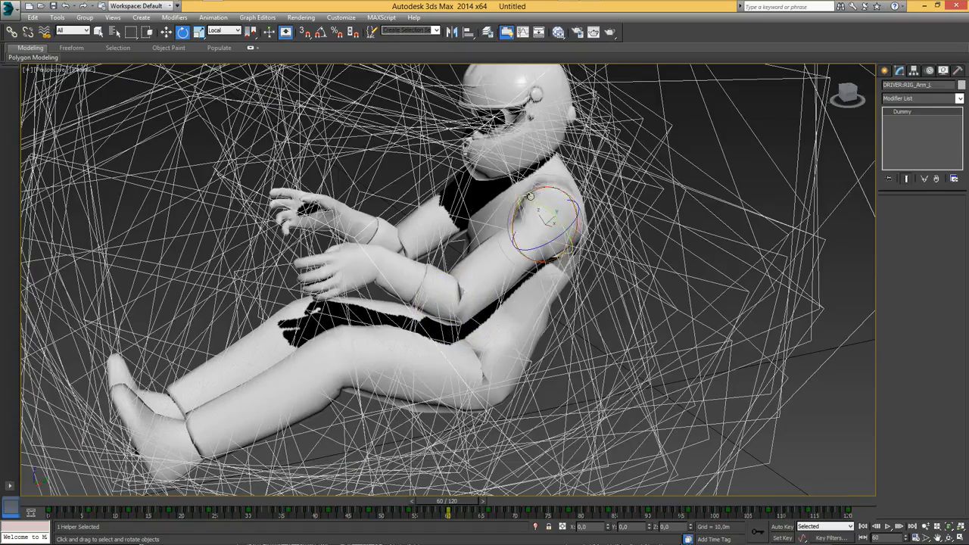
{"action": "left_click_drag", "start_coordinate": [532, 191], "coordinate": [552, 189]}
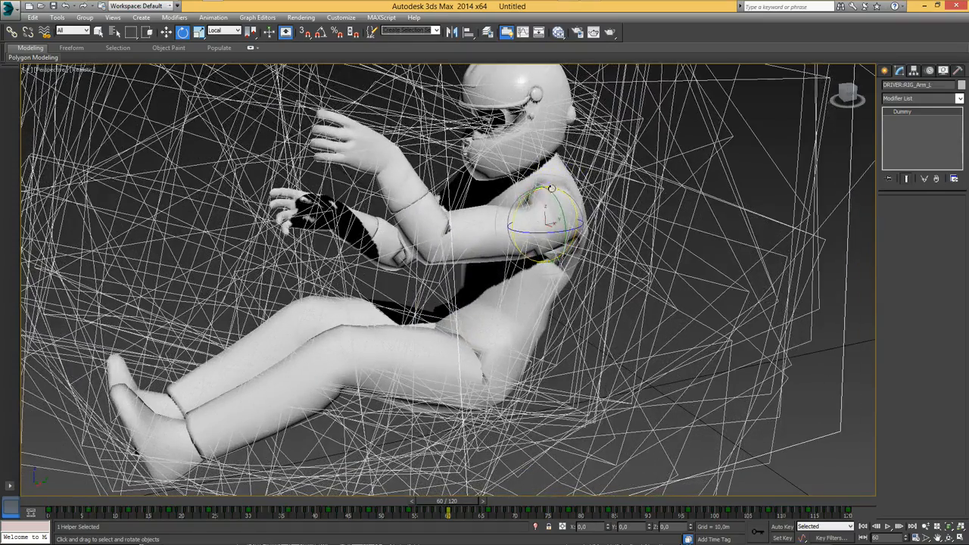
- Try rotating the DRIVER:RIG_Shoulder_L bone slightly about its local Y axis and undo the rotation
{"action": "key", "text": "h"}
{"action": "left_click", "coordinate": [364, 204]}
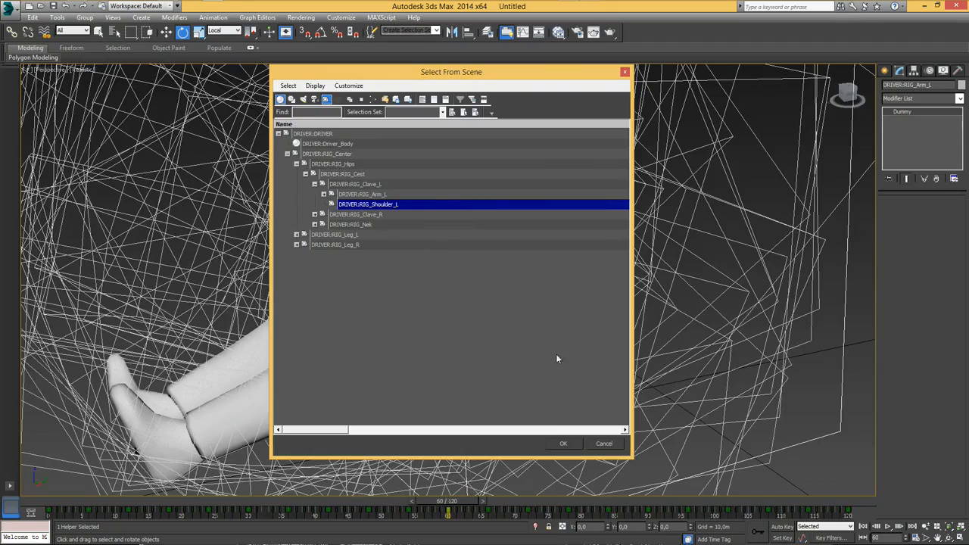
{"action": "left_click", "coordinate": [577, 443]}
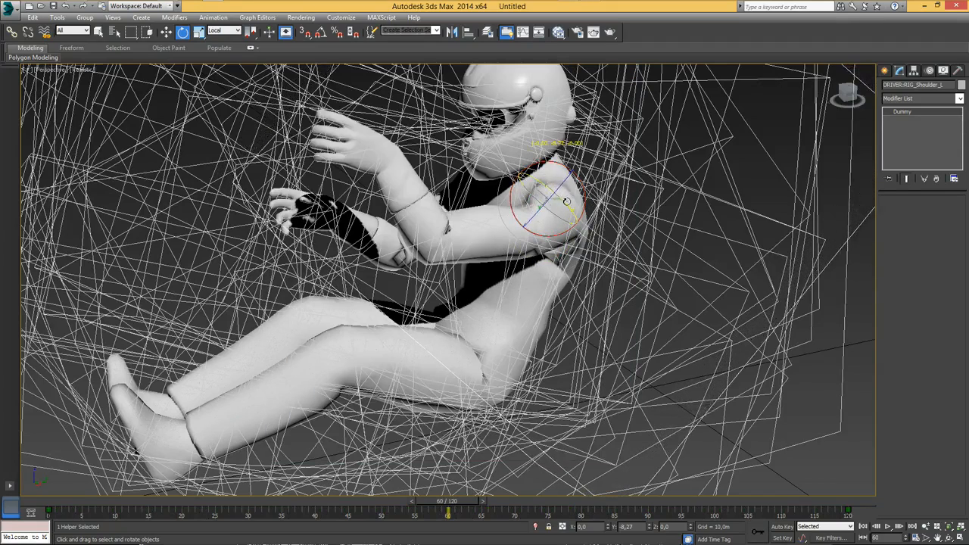
{"action": "left_click_drag", "start_coordinate": [567, 201], "coordinate": [555, 196]}
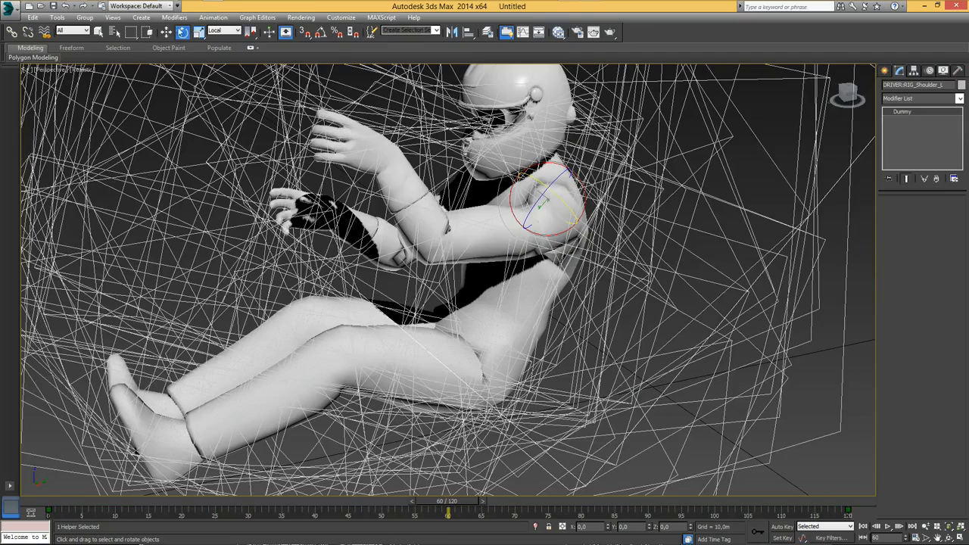
{"action": "left_click", "coordinate": [65, 6]}
- Select the DRIVER:RIG_ForeArm_END_L bone from the expanded hierarchy and rotate it slightly about its local X axis
{"action": "key", "text": "h"}
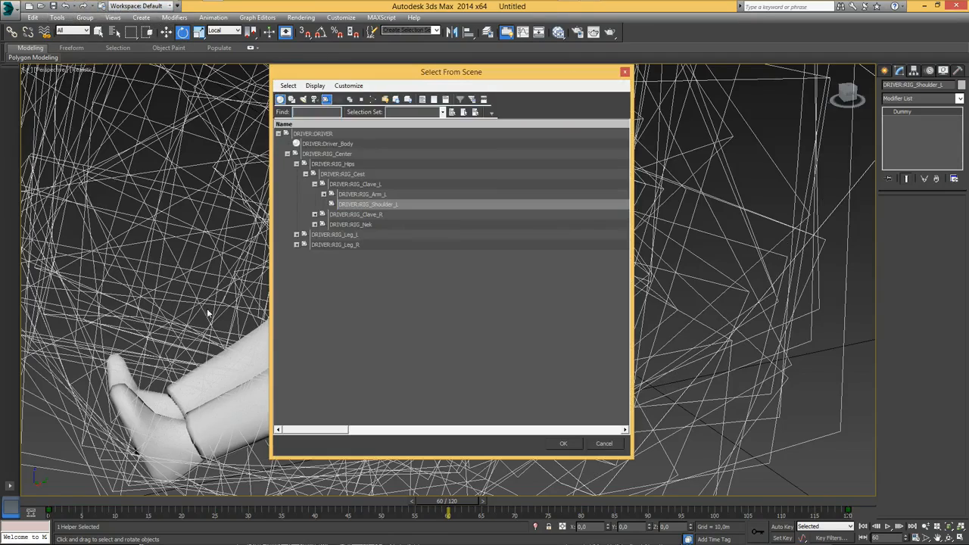
{"action": "left_click", "coordinate": [323, 194]}
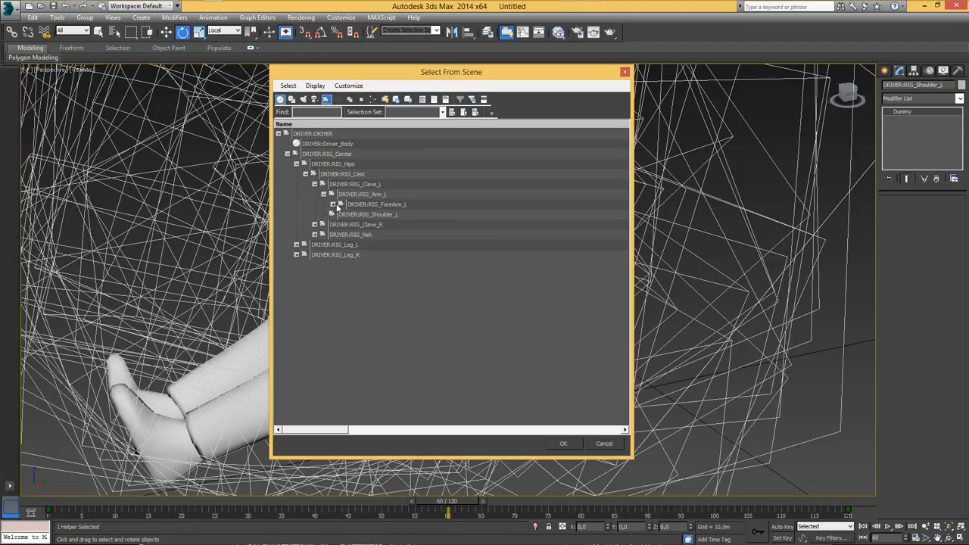
{"action": "left_click", "coordinate": [333, 204]}
{"action": "left_click", "coordinate": [362, 216]}
{"action": "left_click", "coordinate": [563, 444]}
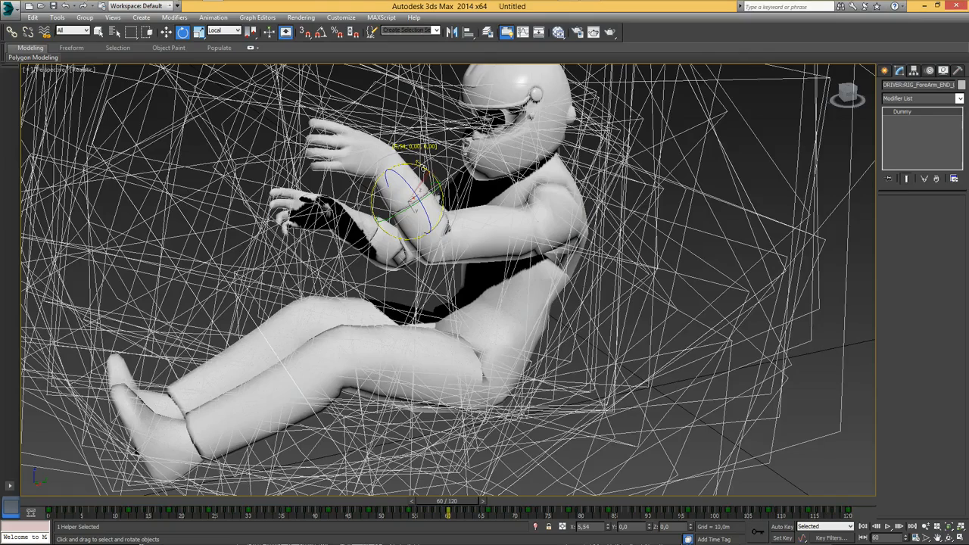
- Select the DRIVER:RIG_HAND_L bone and rotate it about a local axis to bend the left hand upward
{"action": "key", "text": "h"}
{"action": "left_click", "coordinate": [341, 215]}
{"action": "left_click", "coordinate": [382, 225]}
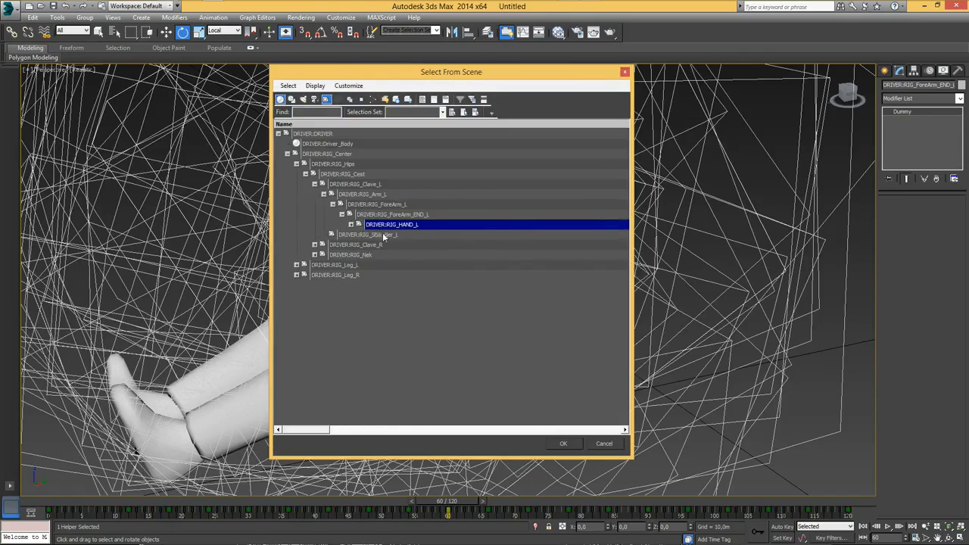
{"action": "left_click", "coordinate": [570, 446]}
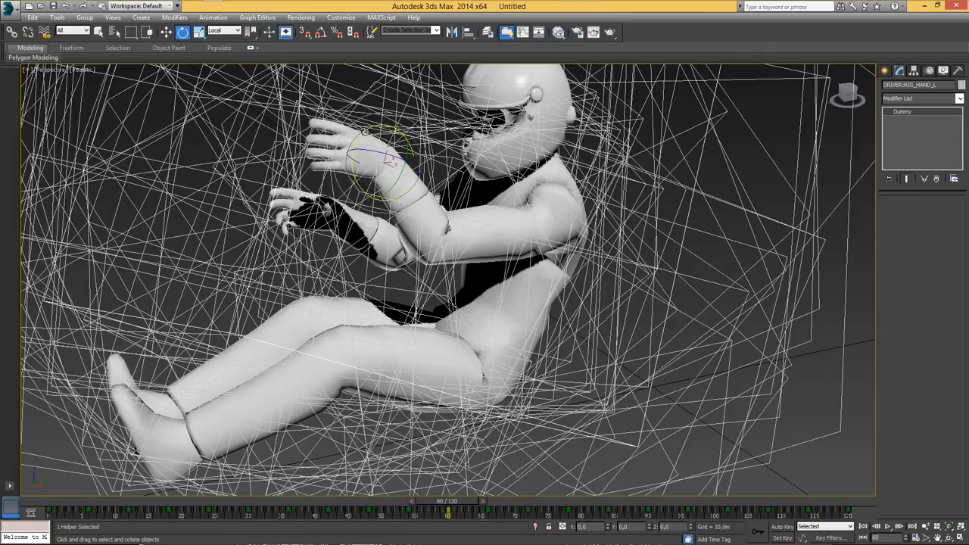
{"action": "left_click_drag", "start_coordinate": [389, 161], "coordinate": [376, 134]}
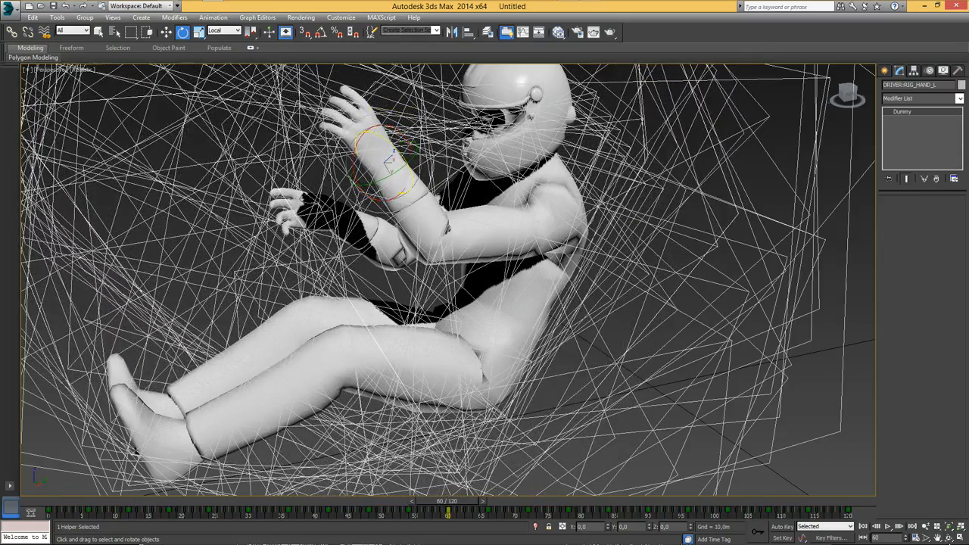
- Examine the posed arms from the driver's other side and scrub the animation back to frame 55
{"action": "left_click", "coordinate": [949, 537]}
{"action": "left_click_drag", "start_coordinate": [476, 282], "coordinate": [630, 209]}
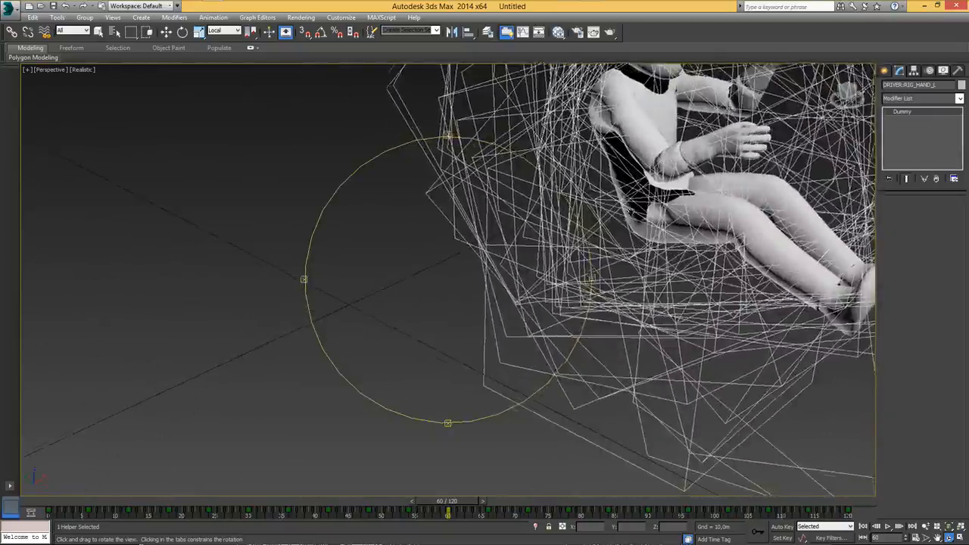
{"action": "middle_click_drag", "start_coordinate": [630, 209], "coordinate": [392, 380]}
{"action": "left_click_drag", "start_coordinate": [456, 346], "coordinate": [477, 306]}
{"action": "right_click", "coordinate": [477, 307]}
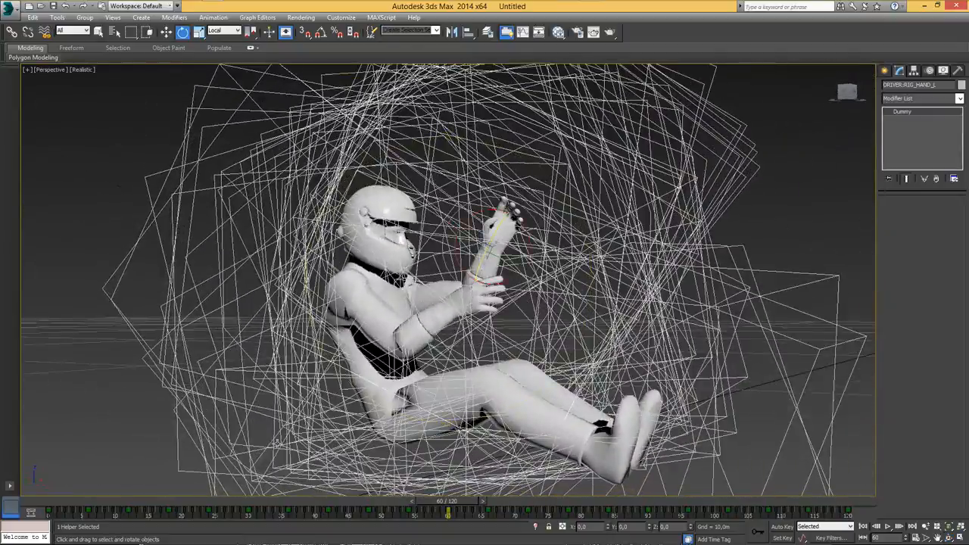
{"action": "left_click_drag", "start_coordinate": [460, 503], "coordinate": [429, 496]}
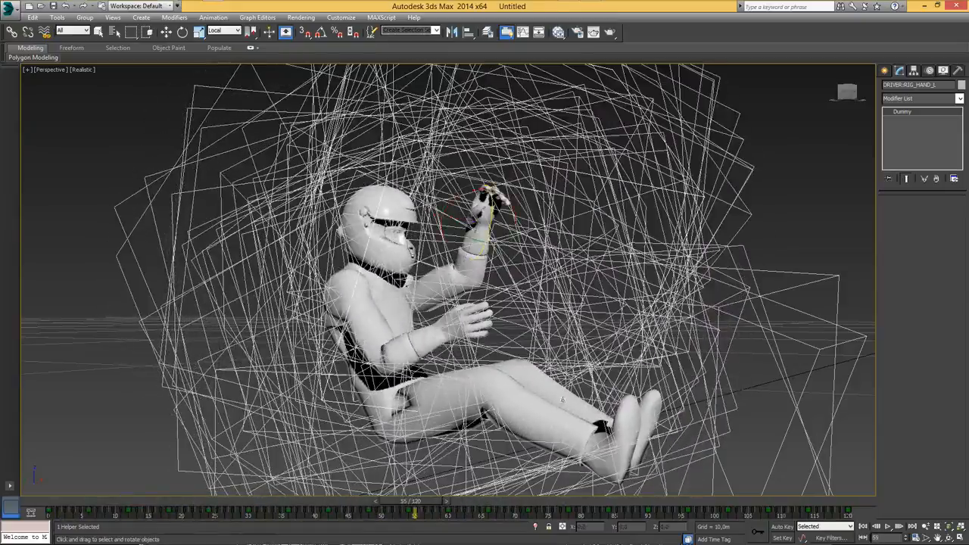
{"action": "key", "text": "e"}
- Examine the driver's left side and scrub the animation back to frame 41
{"action": "left_click", "coordinate": [950, 538]}
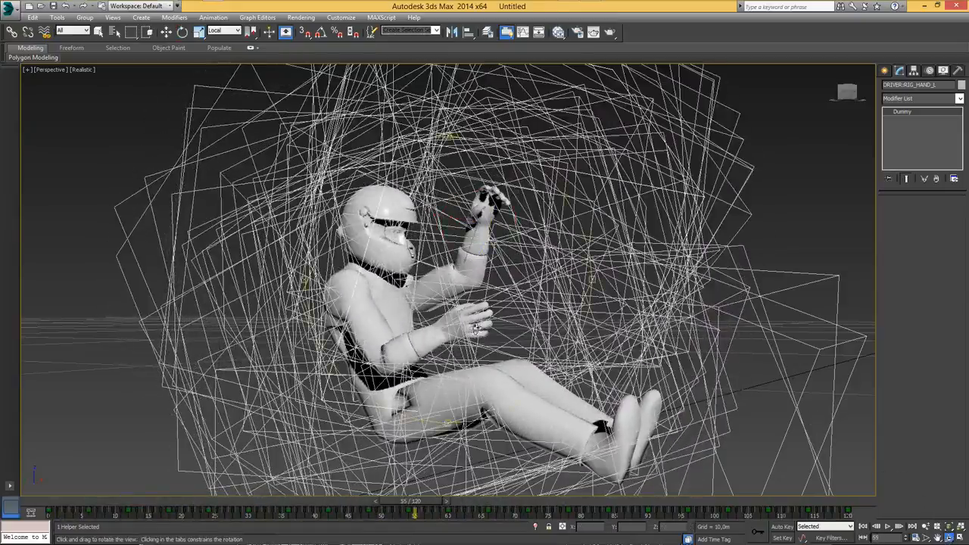
{"action": "left_click_drag", "start_coordinate": [475, 329], "coordinate": [362, 306]}
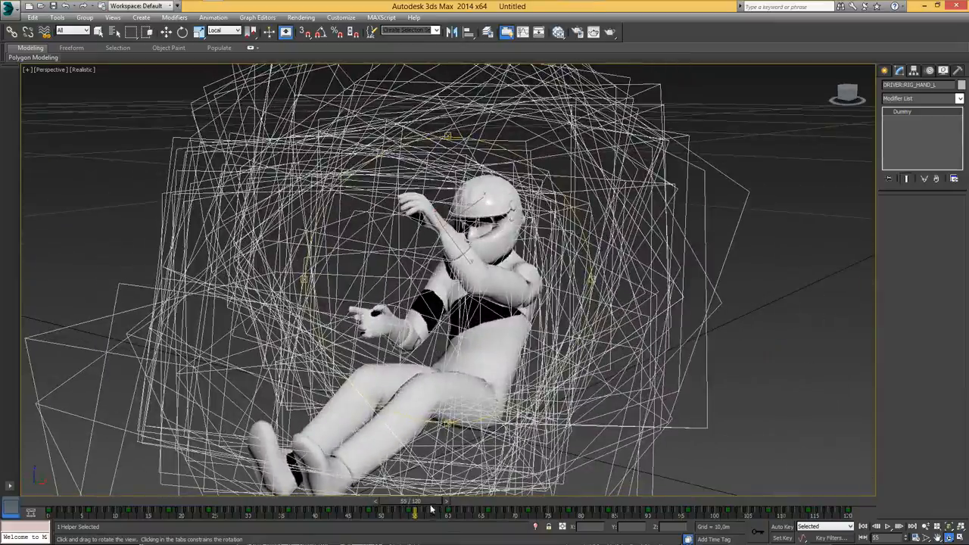
{"action": "left_click_drag", "start_coordinate": [431, 508], "coordinate": [322, 506]}
{"action": "scroll", "coordinate": [522, 379], "scroll_direction": "down", "scroll_amount": 3}
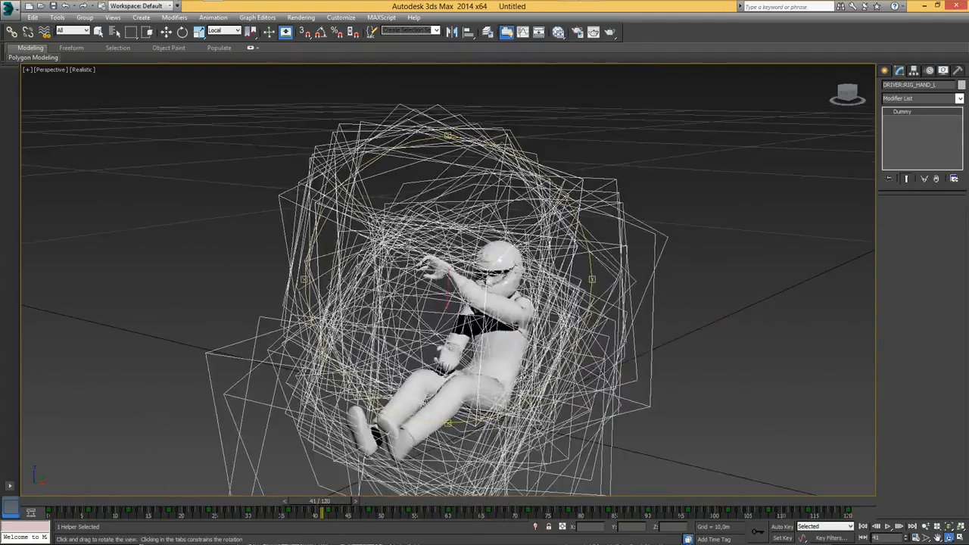
{"action": "scroll", "coordinate": [519, 395], "scroll_direction": "down", "scroll_amount": 3}
{"action": "middle_click_drag", "start_coordinate": [519, 396], "coordinate": [538, 361]}
{"action": "right_click", "coordinate": [623, 377]}
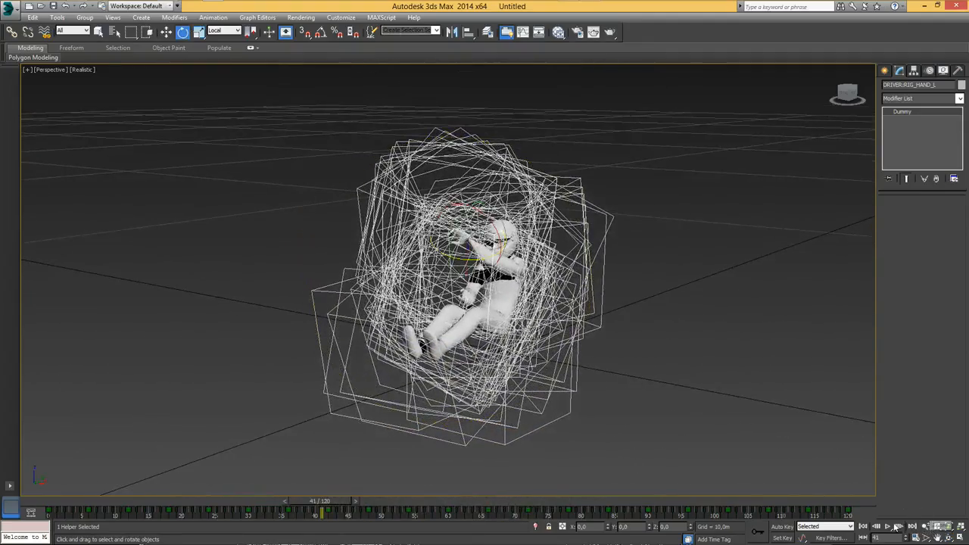
- Clear the selection and move the current time to frame 60
{"action": "left_click", "coordinate": [613, 435]}
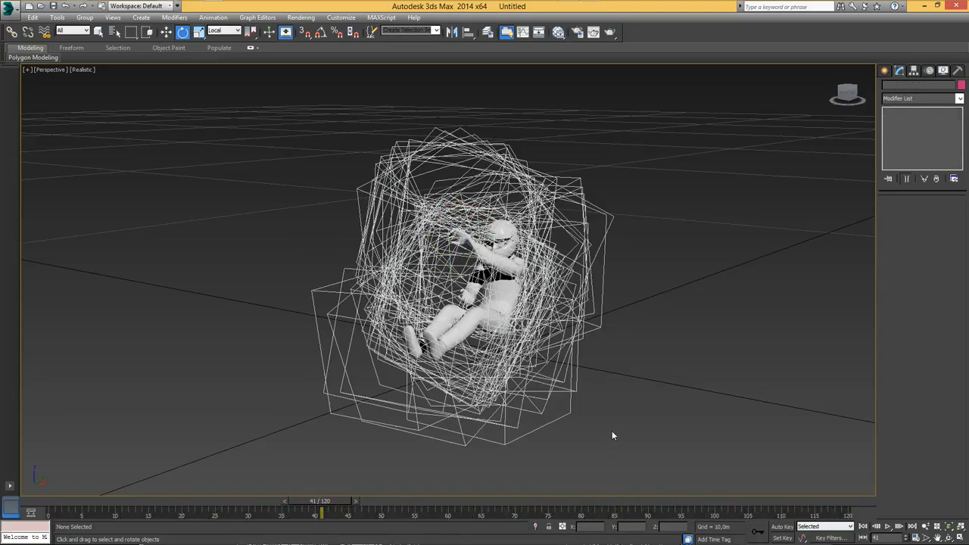
{"action": "right_click", "coordinate": [625, 406]}
{"action": "left_click_drag", "start_coordinate": [324, 507], "coordinate": [447, 509]}
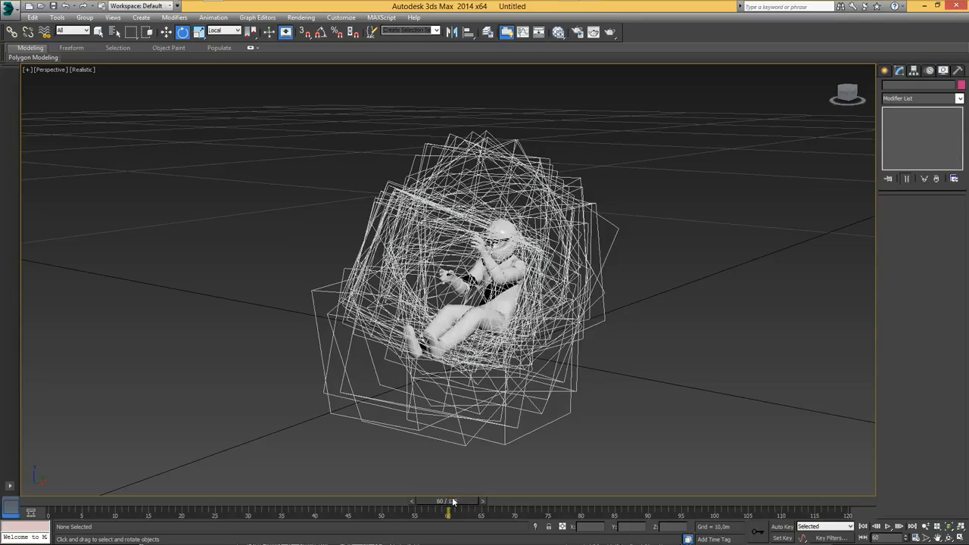
{"action": "mouse_move", "coordinate": [453, 501]}
{"action": "left_mouse_down"}
{"action": "mouse_move", "coordinate": [94, 500]}
{"action": "mouse_move", "coordinate": [775, 501]}
{"action": "mouse_move", "coordinate": [363, 514]}
{"action": "mouse_move", "coordinate": [447, 515]}
{"action": "mouse_move", "coordinate": [62, 492]}
{"action": "mouse_move", "coordinate": [424, 499]}
{"action": "mouse_move", "coordinate": [369, 497]}
{"action": "mouse_move", "coordinate": [59, 500]}
{"action": "mouse_move", "coordinate": [891, 488]}
{"action": "mouse_move", "coordinate": [88, 487]}
{"action": "mouse_move", "coordinate": [727, 485]}
{"action": "mouse_move", "coordinate": [456, 487]}
{"action": "left_mouse_up"}
{"action": "key", "text": "e"}
- Limit the active animation range to start at frame 30 and end at frame 90
{"action": "left_click", "coordinate": [916, 537]}
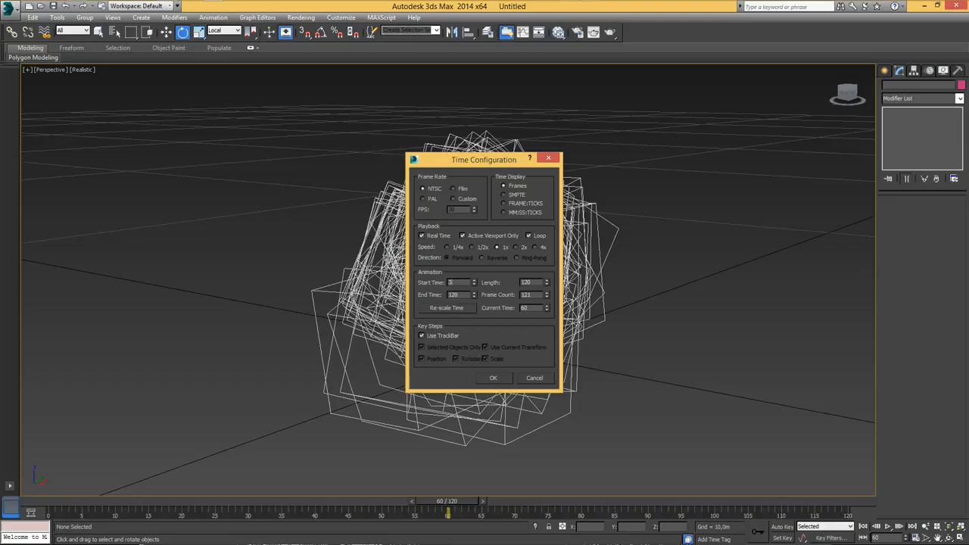
{"action": "type", "text": "30"}
{"action": "key", "text": "Return"}
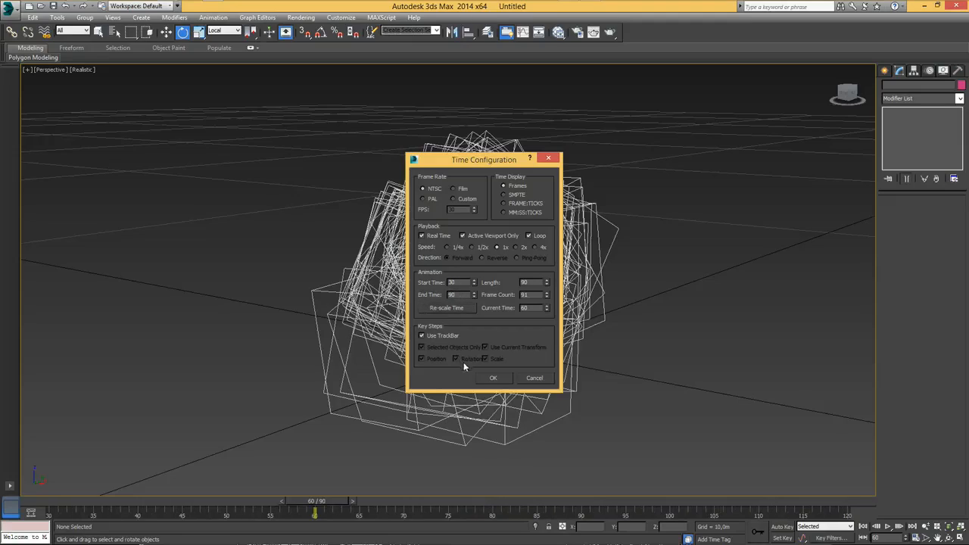
{"action": "left_click", "coordinate": [493, 377]}
{"action": "left_click_drag", "start_coordinate": [453, 505], "coordinate": [463, 478]}
{"action": "key", "text": "e"}
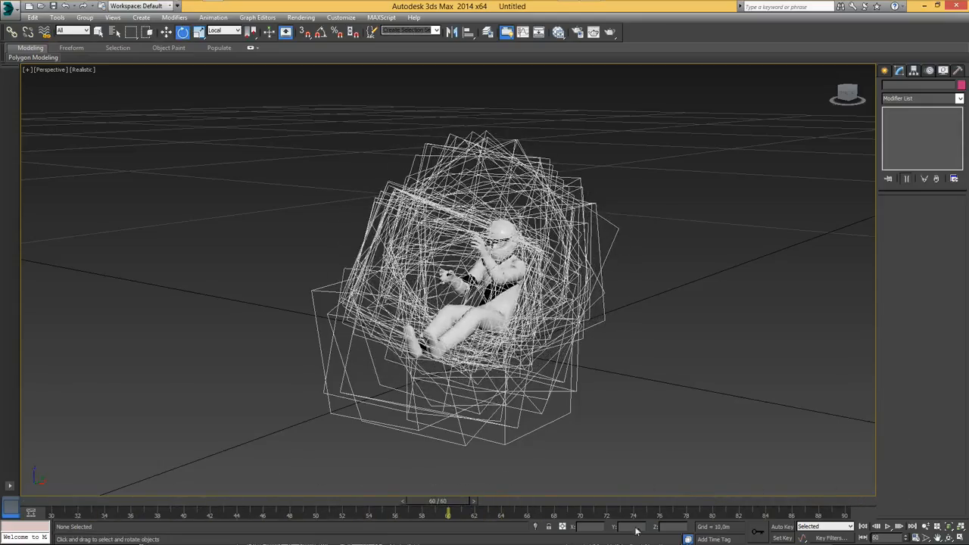
- Set the active animation range to start at frame 0 and end at frame 120
{"action": "left_click", "coordinate": [916, 537]}
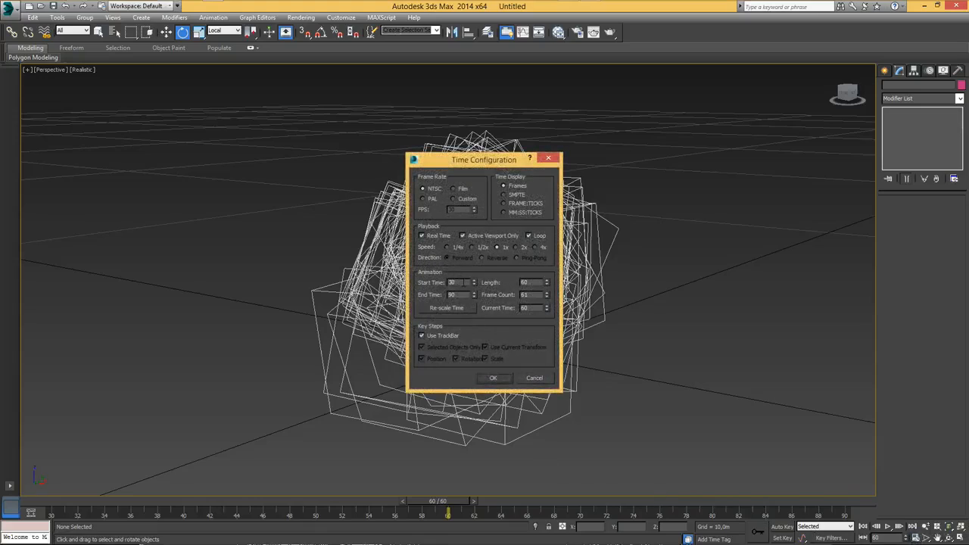
{"action": "key", "text": "Return"}
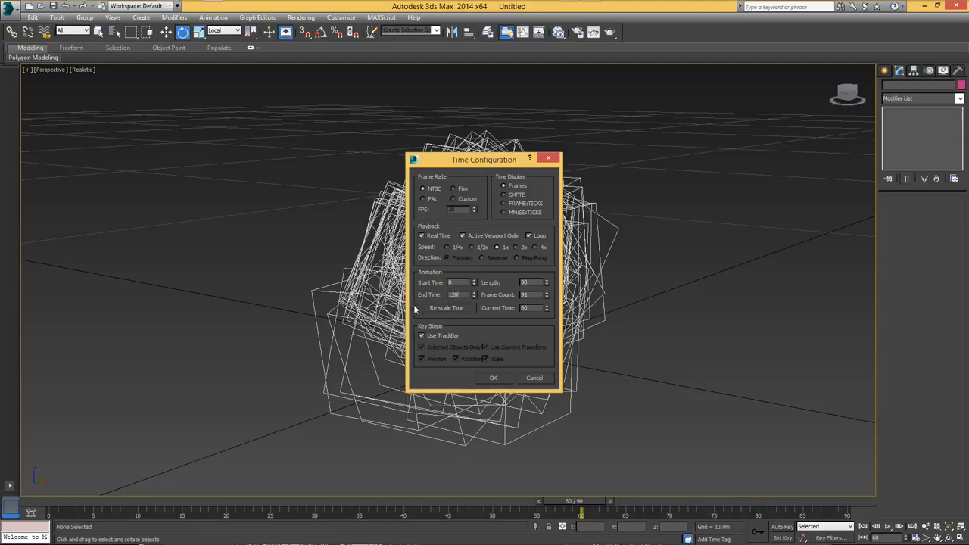
{"action": "left_click", "coordinate": [493, 378]}
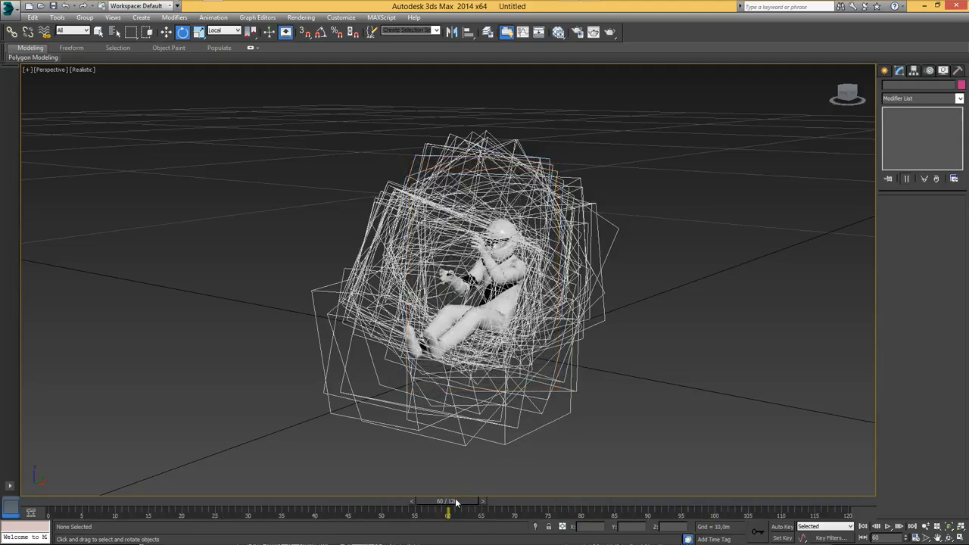
{"action": "mouse_move", "coordinate": [456, 502]}
{"action": "left_mouse_down"}
{"action": "mouse_move", "coordinate": [113, 478]}
{"action": "mouse_move", "coordinate": [64, 487]}
{"action": "mouse_move", "coordinate": [417, 506]}
{"action": "mouse_move", "coordinate": [159, 506]}
{"action": "mouse_move", "coordinate": [515, 514]}
{"action": "mouse_move", "coordinate": [927, 486]}
{"action": "mouse_move", "coordinate": [458, 500]}
{"action": "left_mouse_up"}
{"action": "key", "text": "e"}
- Expand the whole scene hierarchy with geometry hidden and select every helper from DRIVER:DRIVER through DRIVER:RIG_Foot_R
{"action": "key", "text": "h"}
{"action": "left_click", "coordinate": [315, 86]}
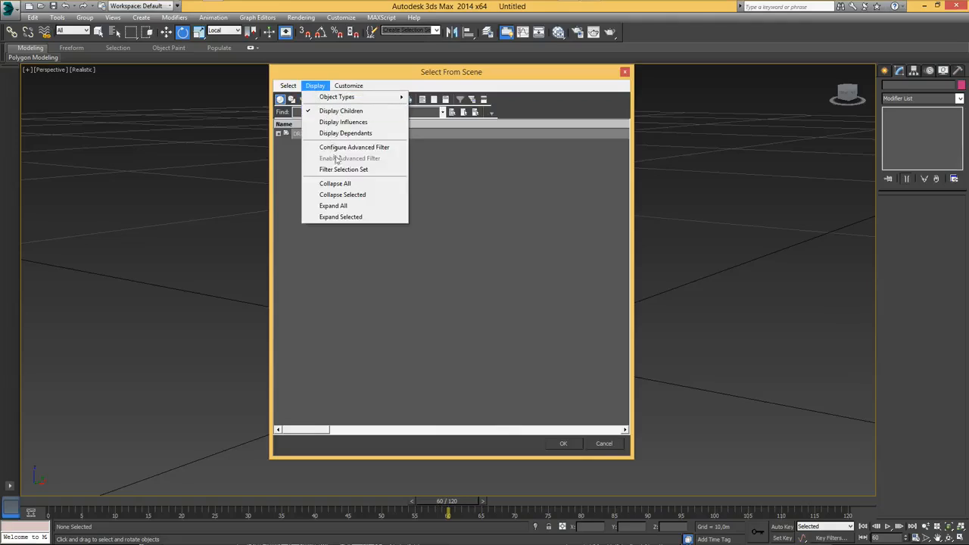
{"action": "left_click", "coordinate": [344, 206]}
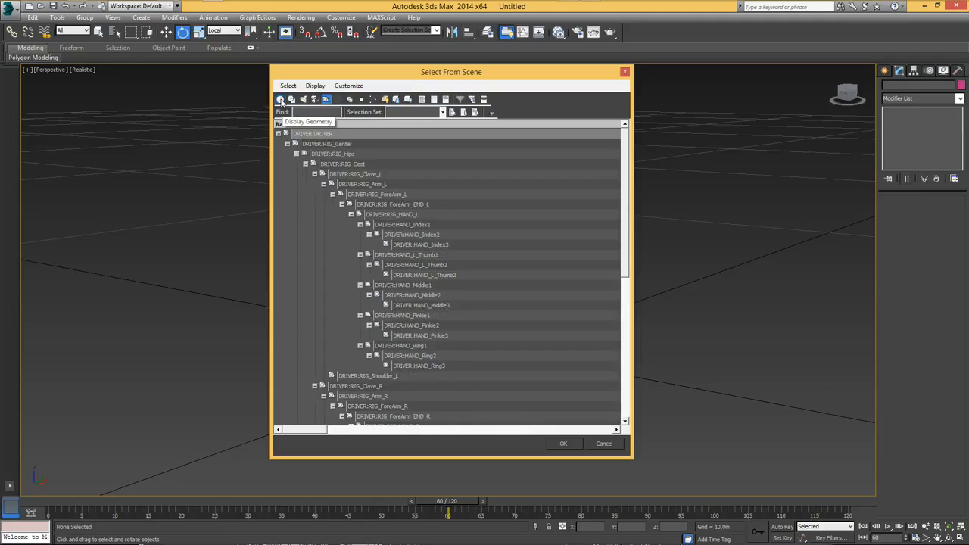
{"action": "left_click", "coordinate": [307, 135]}
{"action": "scroll", "coordinate": [378, 253], "scroll_direction": "down", "scroll_amount": 7}
{"action": "scroll", "coordinate": [378, 253], "scroll_direction": "down", "scroll_amount": 2}
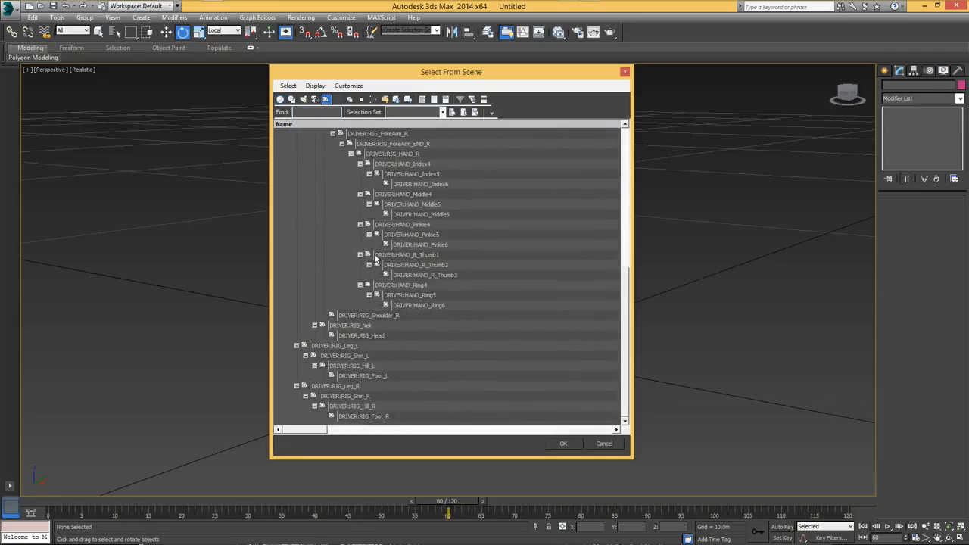
{"action": "left_click", "coordinate": [373, 418], "text": "shift"}
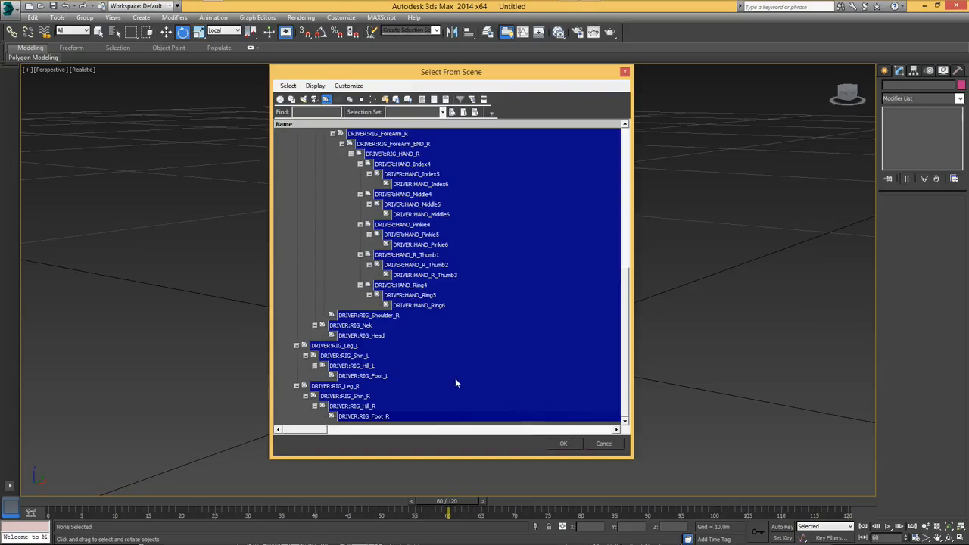
{"action": "scroll", "coordinate": [456, 381], "scroll_direction": "up", "scroll_amount": 9}
{"action": "scroll", "coordinate": [391, 330], "scroll_direction": "down", "scroll_amount": 9}
{"action": "left_click", "coordinate": [564, 444]}
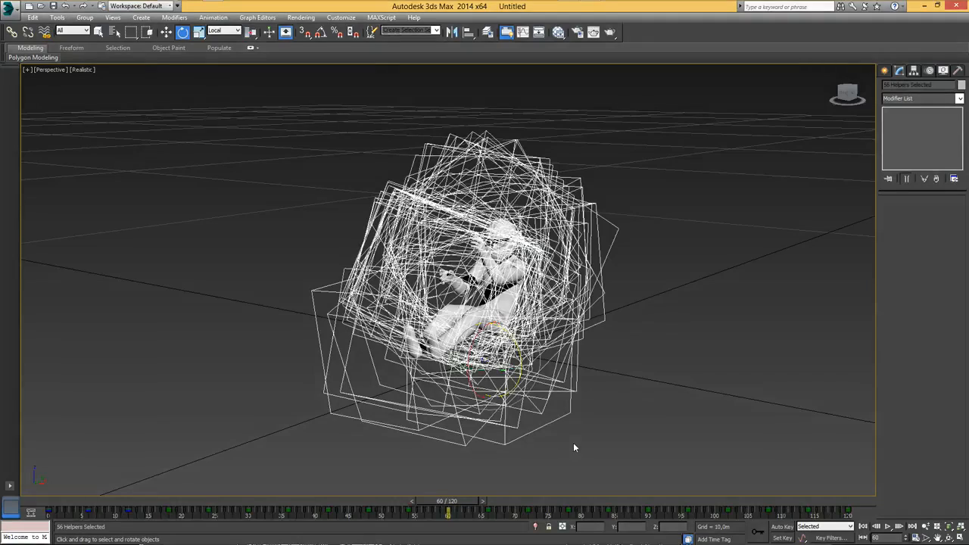
- Export only the selected helpers as an FBX file named 1 with Animation enabled
{"action": "left_click", "coordinate": [10, 10]}
{"action": "mouse_move", "coordinate": [86, 172]}
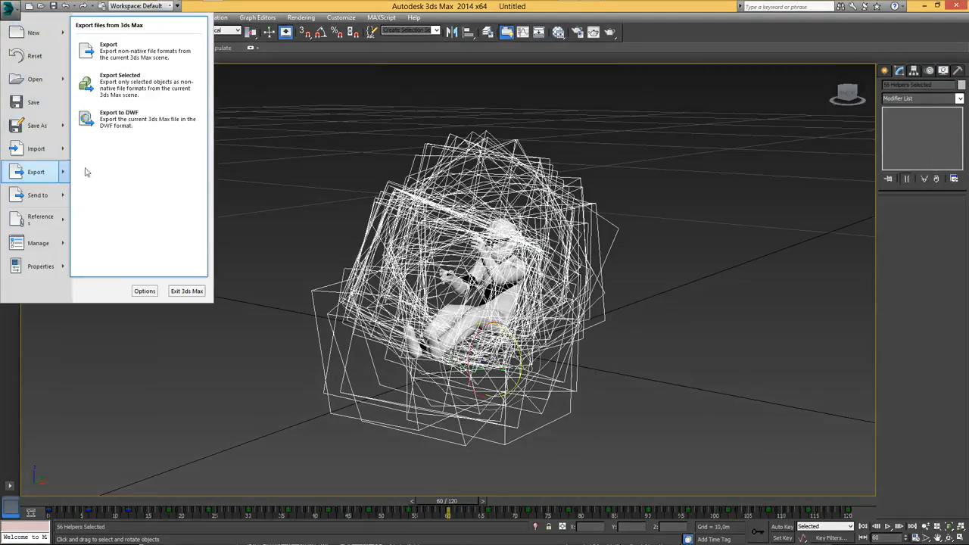
{"action": "left_click", "coordinate": [121, 85]}
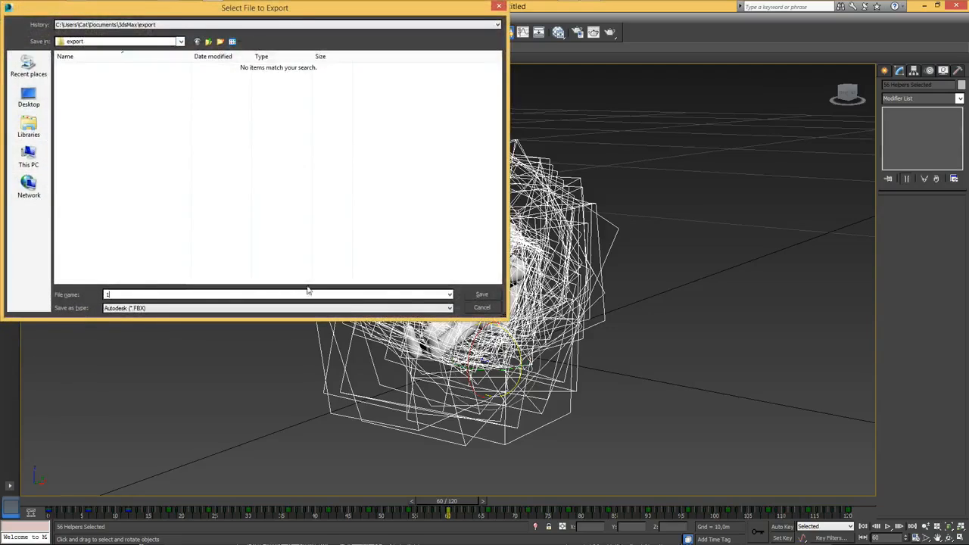
{"action": "type", "text": "1"}
{"action": "left_click", "coordinate": [483, 294]}
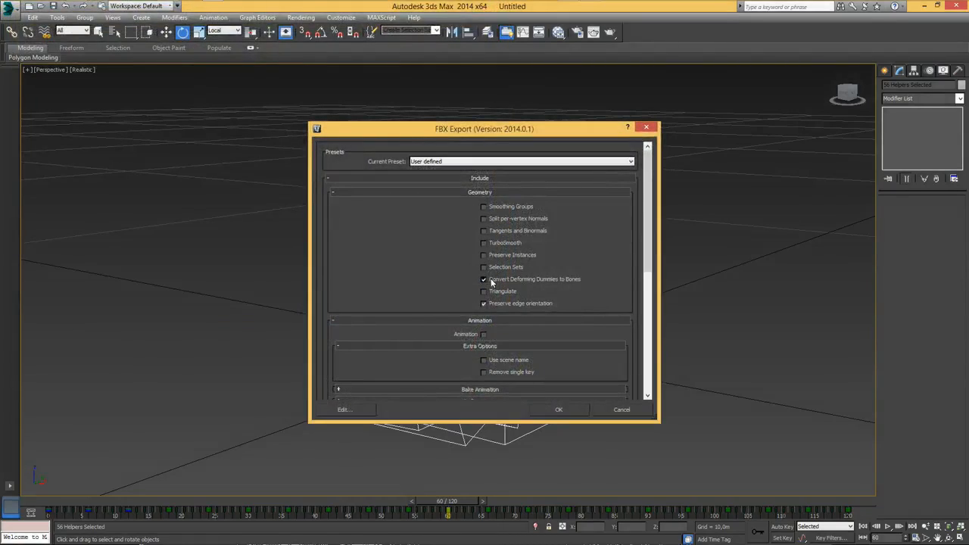
{"action": "left_click", "coordinate": [484, 335]}
{"action": "left_click", "coordinate": [559, 410]}
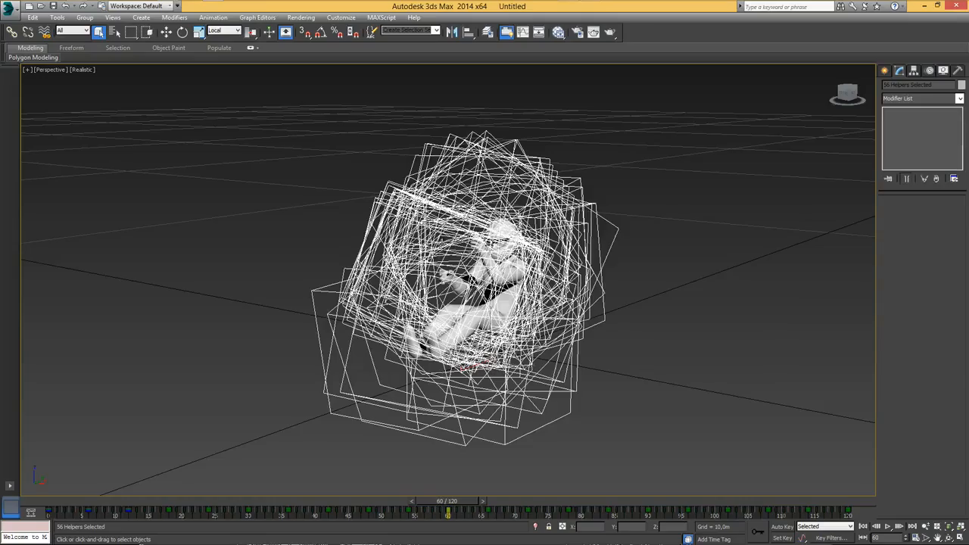
- Inspect the driver's pose up close from the front
{"action": "left_click", "coordinate": [949, 537]}
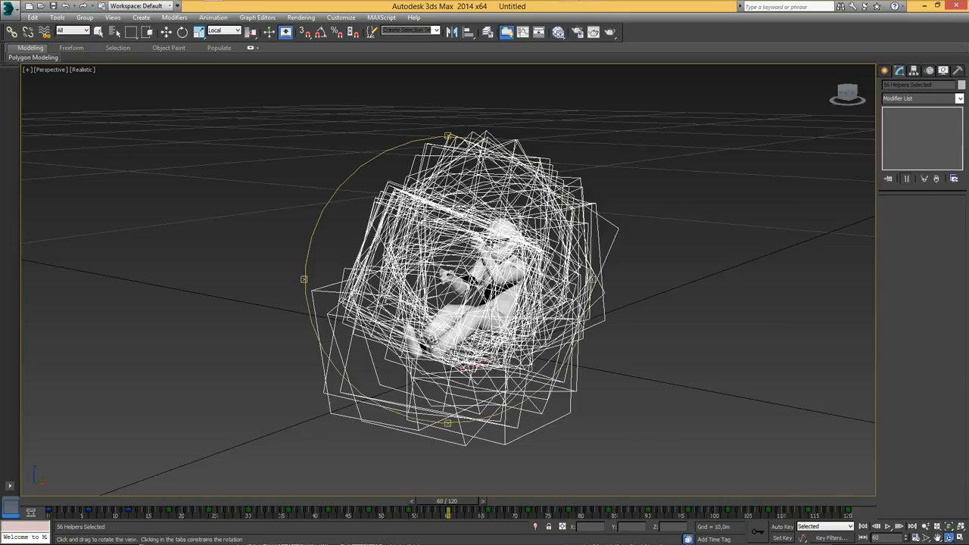
{"action": "scroll", "coordinate": [460, 310], "scroll_direction": "up", "scroll_amount": 5}
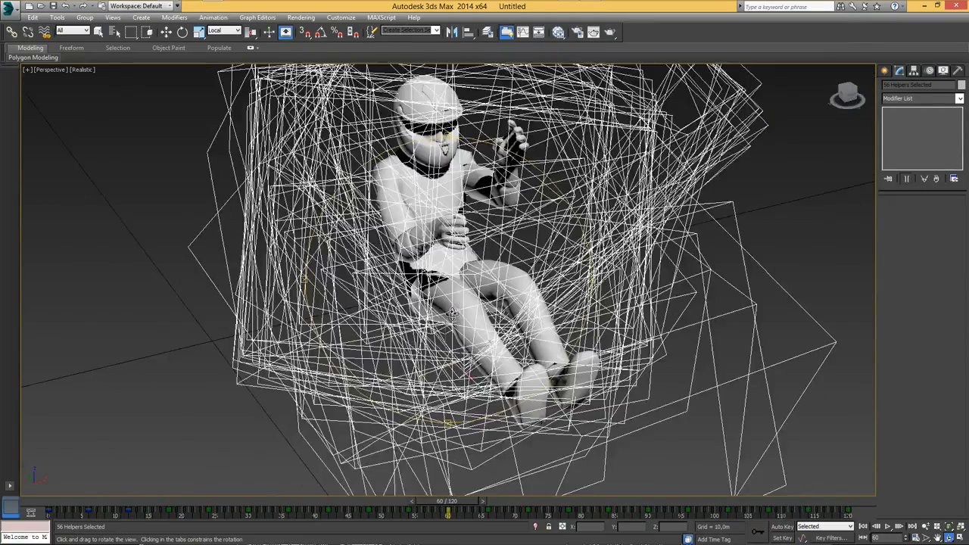